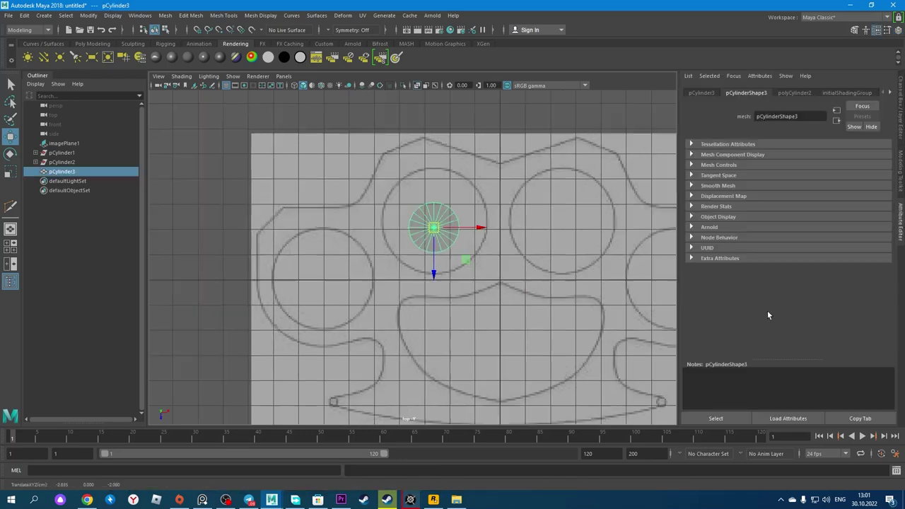
Step: Duplicate the ring cylinder and place the copy over the left finger hole
{"action": "middle_click_drag", "start_coordinate": [519, 248], "coordinate": [561, 218], "text": "alt"}
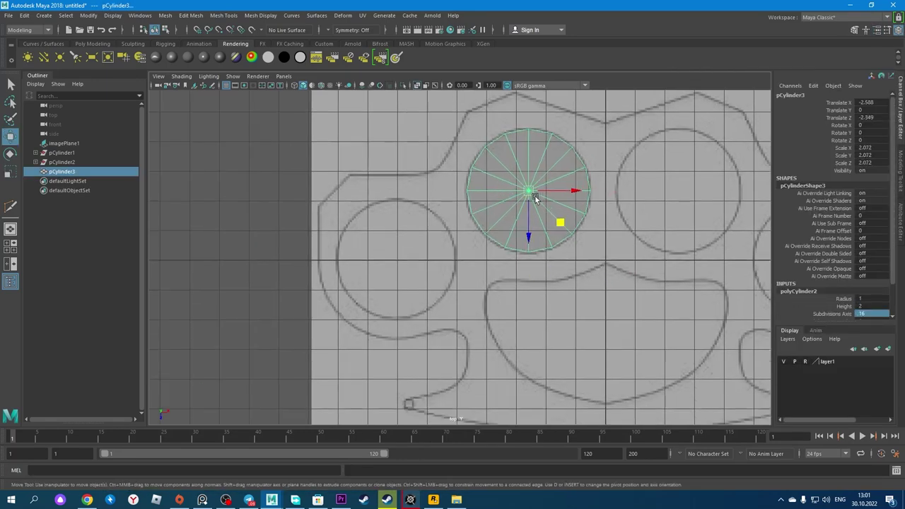
{"action": "key", "text": "ctrl+d"}
{"action": "left_click_drag", "start_coordinate": [525, 185], "coordinate": [398, 262]}
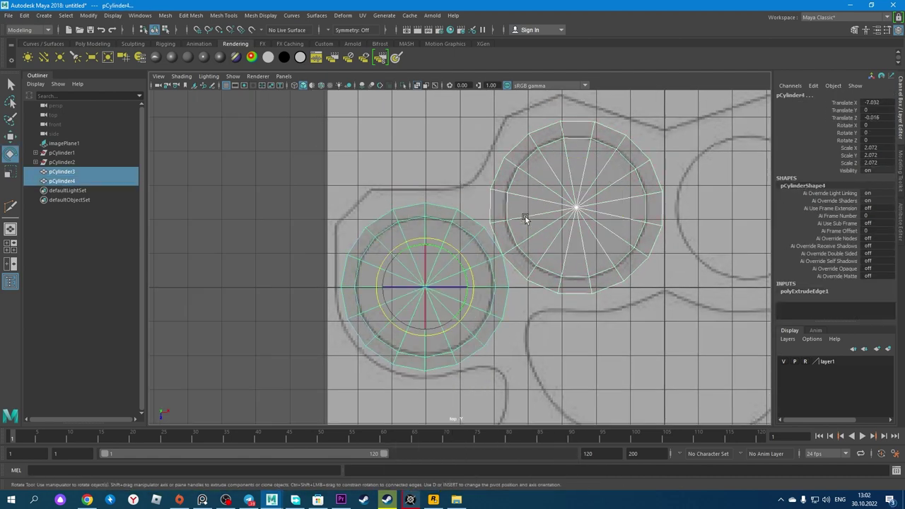
Step: Combine the two rings into one mesh and merge the vertices between them
{"action": "left_click", "coordinate": [189, 52]}
{"action": "right_click_drag", "start_coordinate": [430, 234], "coordinate": [430, 254]}
{"action": "left_click", "coordinate": [573, 163]}
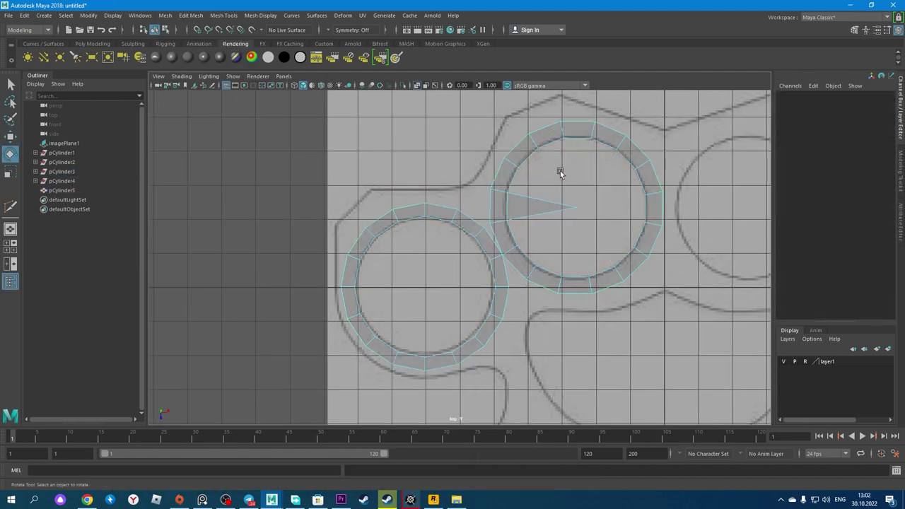
{"action": "right_click_drag", "start_coordinate": [461, 149], "coordinate": [461, 123], "text": "shift"}
Step: Move the outer vertices between the rings onto the reference outline
{"action": "scroll", "coordinate": [494, 176], "scroll_direction": "down", "scroll_amount": 2}
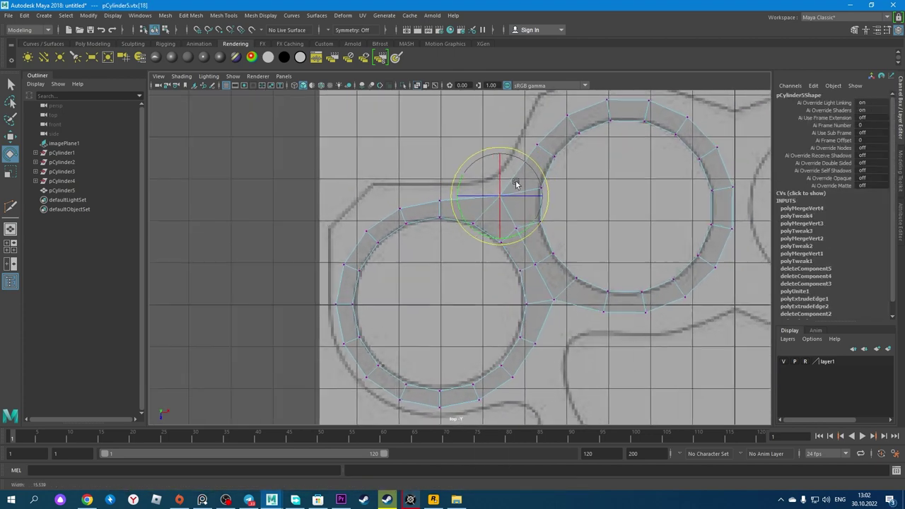
{"action": "scroll", "coordinate": [594, 187], "scroll_direction": "up", "scroll_amount": 4}
{"action": "left_click", "coordinate": [590, 178]}
{"action": "key", "text": "w"}
{"action": "middle_click_drag", "start_coordinate": [376, 199], "coordinate": [458, 219], "text": "alt"}
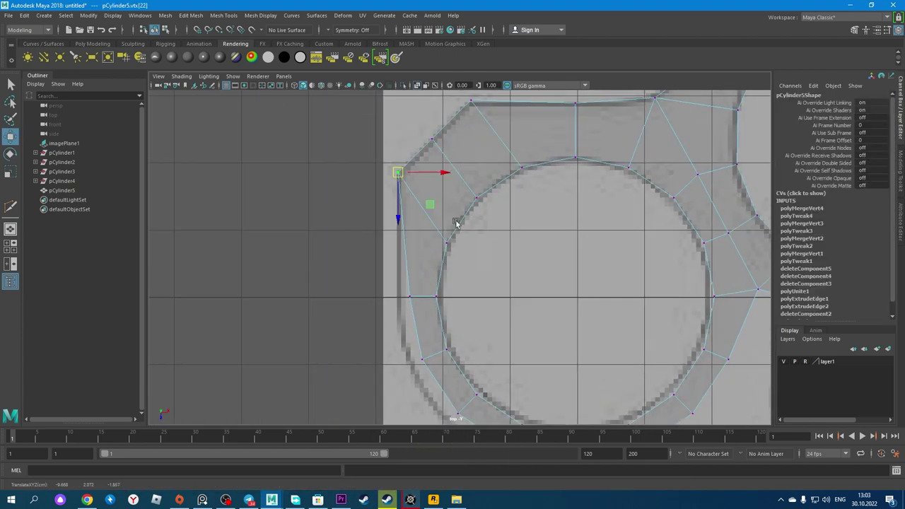
{"action": "left_click", "coordinate": [440, 289]}
{"action": "mouse_move", "coordinate": [440, 290]}
{"action": "middle_mouse_down", "text": "alt"}
{"action": "mouse_move", "coordinate": [448, 268]}
{"action": "mouse_move", "coordinate": [575, 217]}
{"action": "mouse_move", "coordinate": [491, 245]}
{"action": "mouse_move", "coordinate": [503, 197]}
{"action": "mouse_move", "coordinate": [521, 322]}
{"action": "middle_mouse_up", "text": "alt"}
{"action": "left_click", "coordinate": [527, 272]}
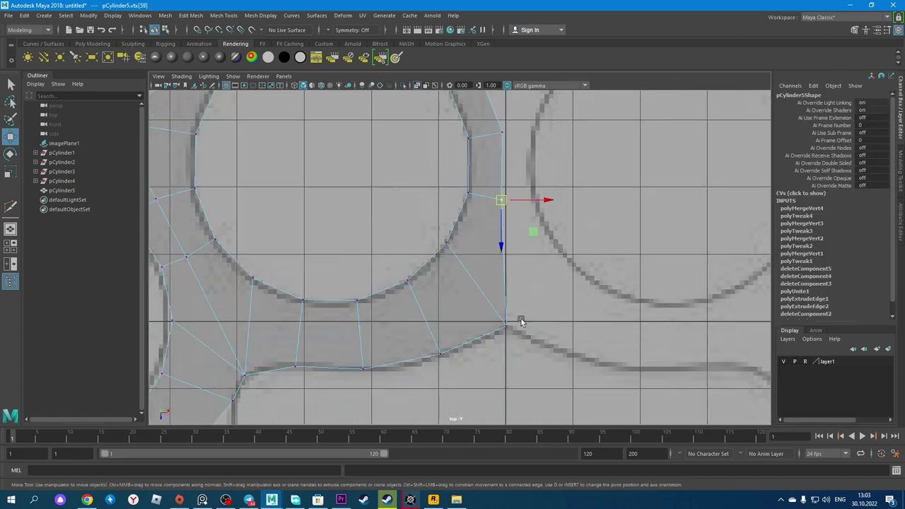
{"action": "mouse_move", "coordinate": [512, 250]}
{"action": "middle_mouse_down", "text": "alt"}
{"action": "mouse_move", "coordinate": [414, 188]}
{"action": "mouse_move", "coordinate": [525, 162]}
{"action": "mouse_move", "coordinate": [490, 290]}
{"action": "mouse_move", "coordinate": [475, 244]}
{"action": "middle_mouse_up", "text": "alt"}
{"action": "left_click", "coordinate": [474, 244]}
Step: Snap the lower and ring-junction vertices onto the reference curve toward the grip
{"action": "scroll", "coordinate": [515, 314], "scroll_direction": "down", "scroll_amount": 5}
{"action": "middle_click_drag", "start_coordinate": [485, 170], "coordinate": [407, 218], "text": "alt"}
{"action": "left_click", "coordinate": [408, 219]}
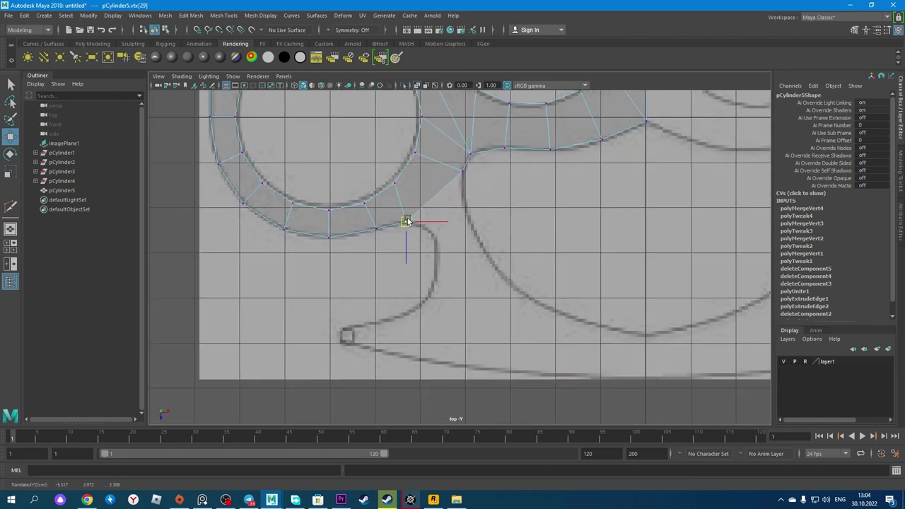
{"action": "scroll", "coordinate": [363, 218], "scroll_direction": "up", "scroll_amount": 2}
{"action": "scroll", "coordinate": [466, 233], "scroll_direction": "up", "scroll_amount": 2}
{"action": "middle_click_drag", "start_coordinate": [388, 308], "coordinate": [426, 212], "text": "alt"}
{"action": "scroll", "coordinate": [427, 212], "scroll_direction": "up", "scroll_amount": 1}
{"action": "left_click", "coordinate": [426, 211]}
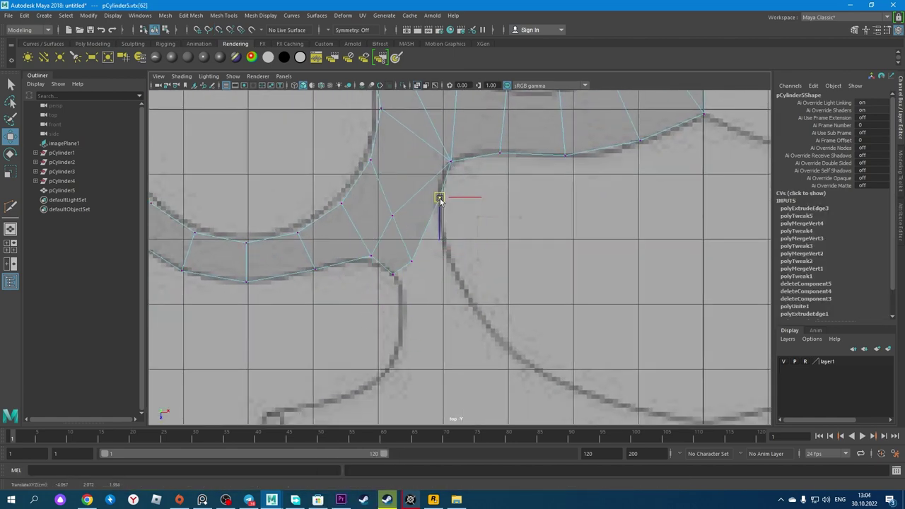
{"action": "scroll", "coordinate": [440, 200], "scroll_direction": "down", "scroll_amount": 2}
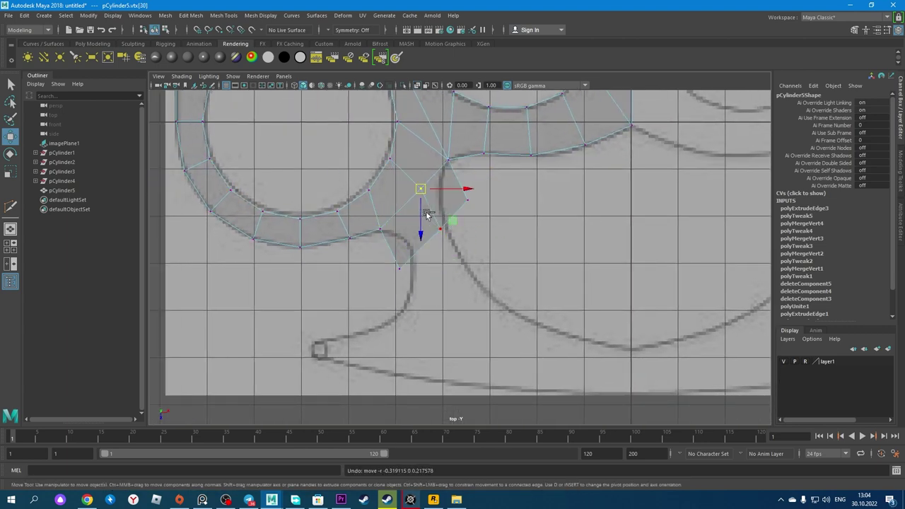
{"action": "left_click", "coordinate": [382, 228]}
{"action": "middle_click_drag", "start_coordinate": [432, 211], "coordinate": [393, 226], "text": "alt"}
{"action": "middle_click_drag", "start_coordinate": [414, 175], "coordinate": [373, 182], "text": "alt"}
Step: Delete the unneeded edge between the rings
{"action": "left_click", "coordinate": [368, 182]}
{"action": "right_click", "coordinate": [368, 183]}
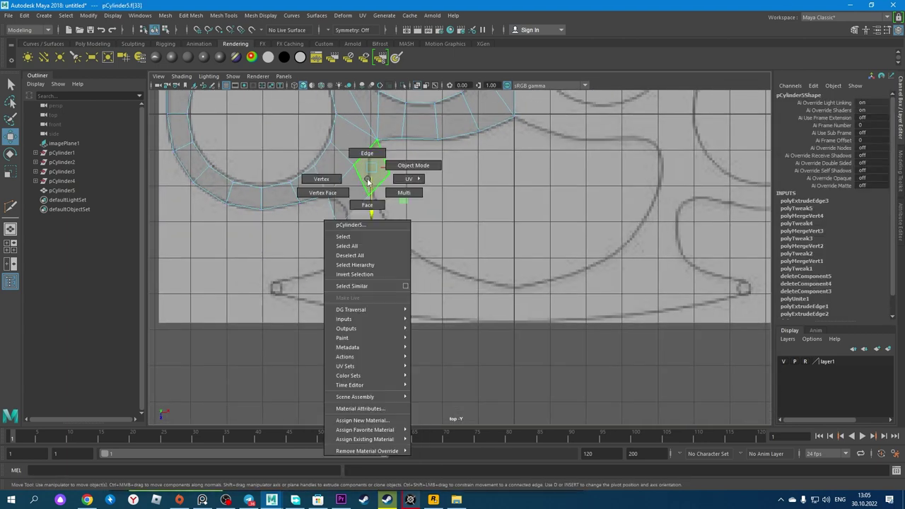
{"action": "key", "text": "Delete"}
{"action": "scroll", "coordinate": [403, 194], "scroll_direction": "up", "scroll_amount": 1}
Step: Extend the grip by extruding the lower edge twice along the outline and placing its vertices
{"action": "left_click", "coordinate": [388, 207]}
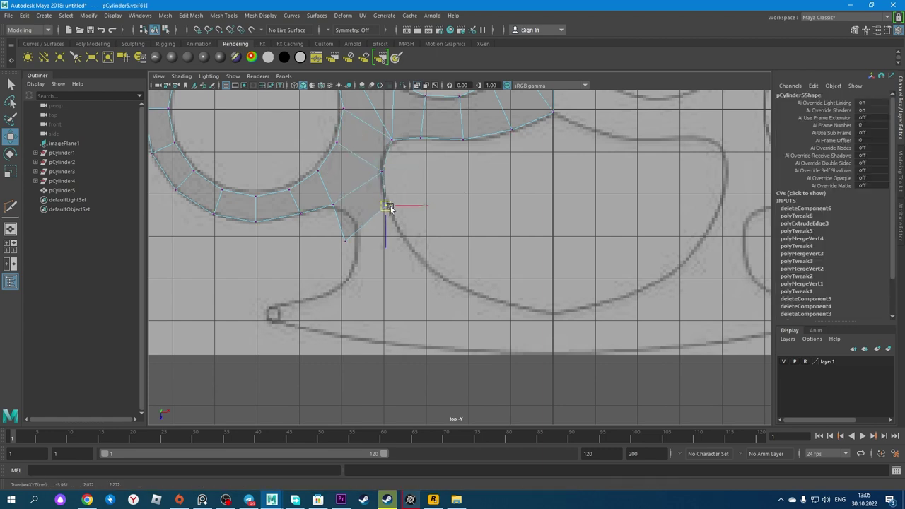
{"action": "middle_click_drag", "start_coordinate": [400, 369], "coordinate": [432, 320], "text": "alt"}
{"action": "left_click", "coordinate": [404, 196]}
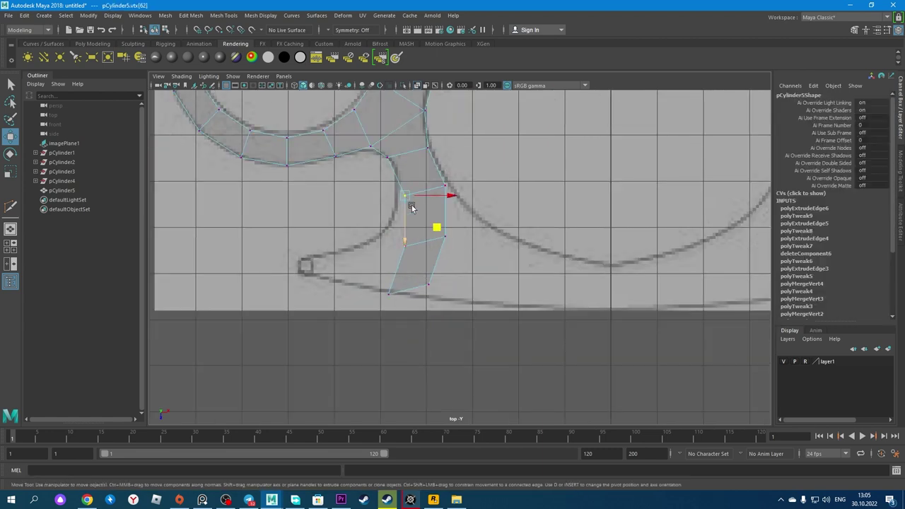
{"action": "key", "text": "ctrl+e"}
{"action": "middle_click_drag", "start_coordinate": [395, 272], "coordinate": [341, 202], "text": "alt"}
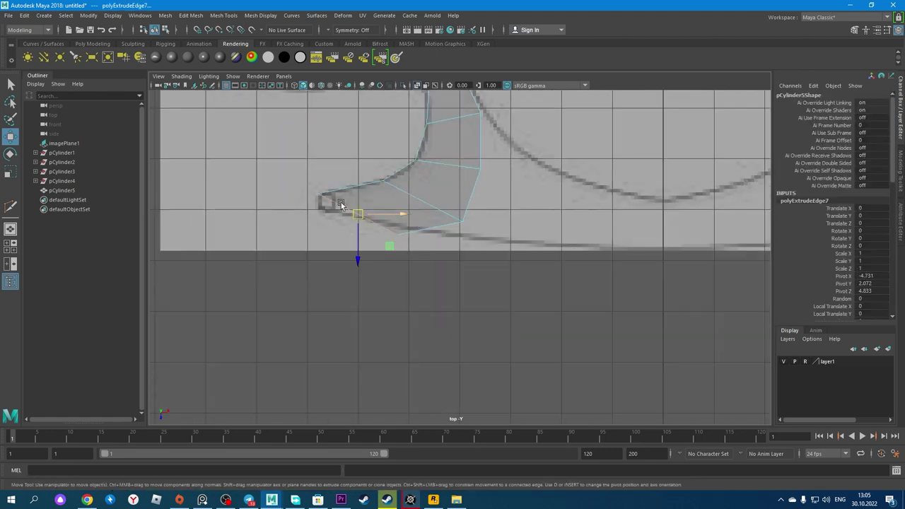
{"action": "key", "text": "ctrl+e"}
{"action": "scroll", "coordinate": [467, 234], "scroll_direction": "down", "scroll_amount": 2}
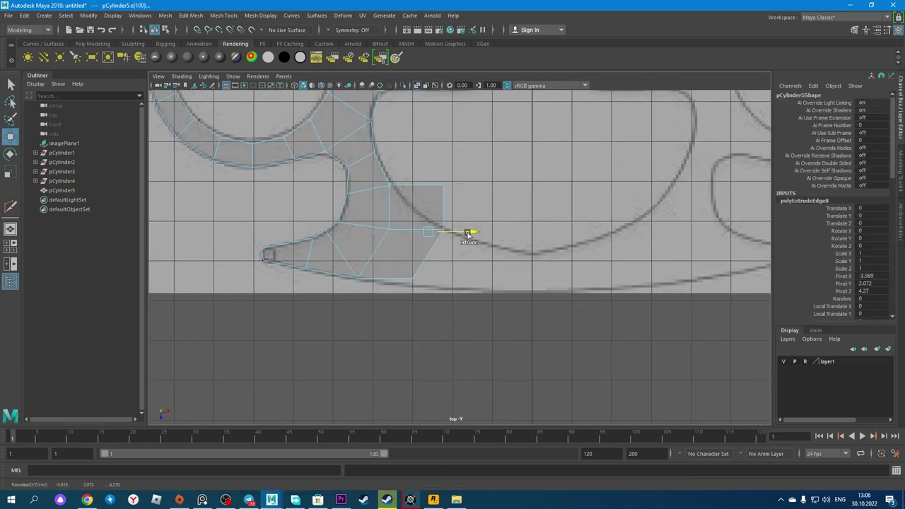
{"action": "scroll", "coordinate": [382, 247], "scroll_direction": "up", "scroll_amount": 2}
{"action": "left_click", "coordinate": [488, 260]}
{"action": "scroll", "coordinate": [519, 265], "scroll_direction": "up", "scroll_amount": 1}
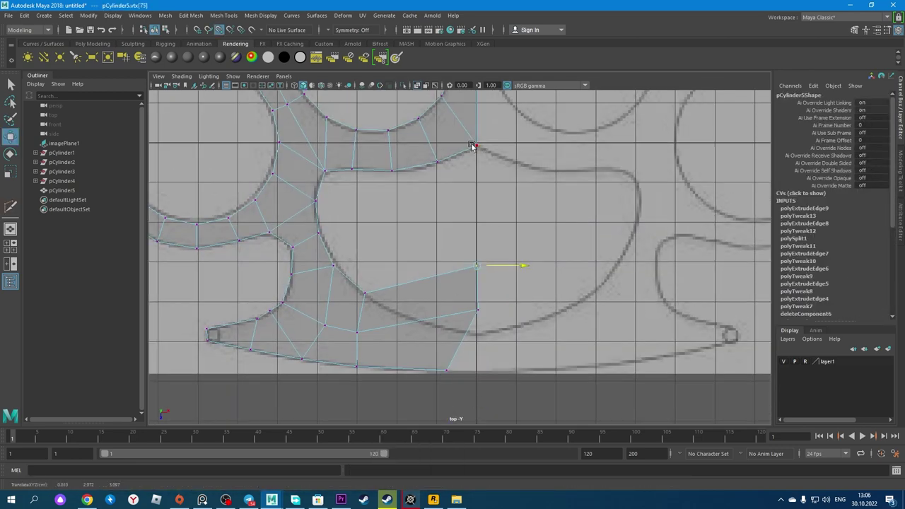
{"action": "scroll", "coordinate": [404, 248], "scroll_direction": "down", "scroll_amount": 2}
{"action": "scroll", "coordinate": [492, 256], "scroll_direction": "down", "scroll_amount": 2}
{"action": "scroll", "coordinate": [492, 256], "scroll_direction": "down", "scroll_amount": 2}
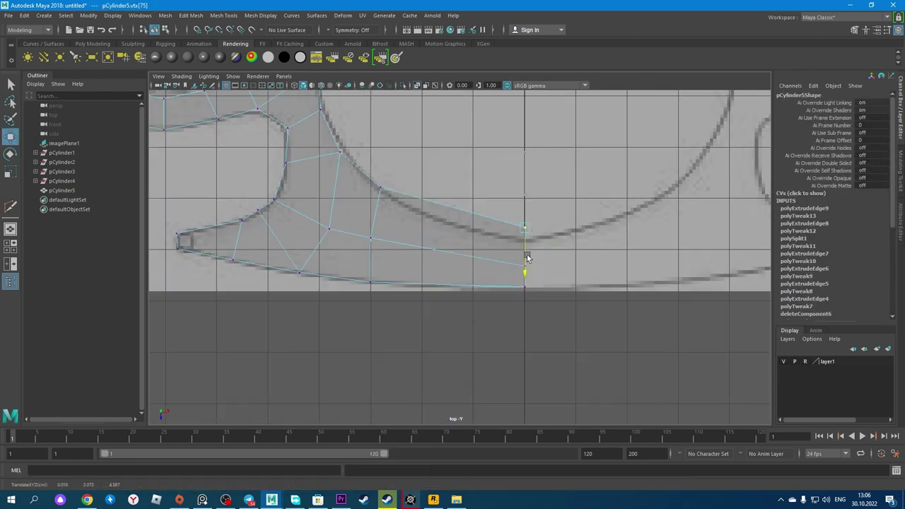
Step: Cut new edges across the grip with Multi-Cut
{"action": "left_click", "coordinate": [445, 192]}
{"action": "left_click", "coordinate": [428, 231]}
{"action": "scroll", "coordinate": [435, 277], "scroll_direction": "down", "scroll_amount": 3}
{"action": "scroll", "coordinate": [333, 277], "scroll_direction": "up", "scroll_amount": 2}
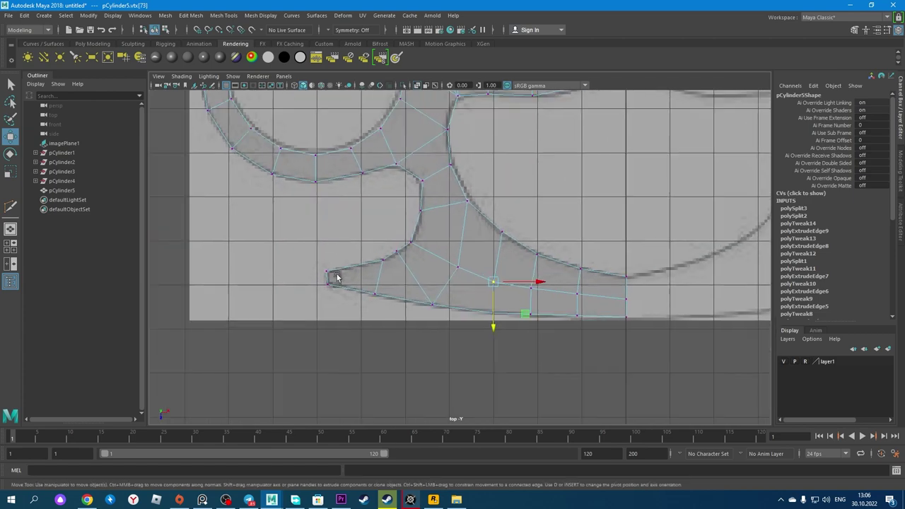
{"action": "scroll", "coordinate": [318, 240], "scroll_direction": "up", "scroll_amount": 1}
{"action": "key", "text": "y"}
{"action": "key", "text": "Return"}
{"action": "scroll", "coordinate": [491, 219], "scroll_direction": "down", "scroll_amount": 2}
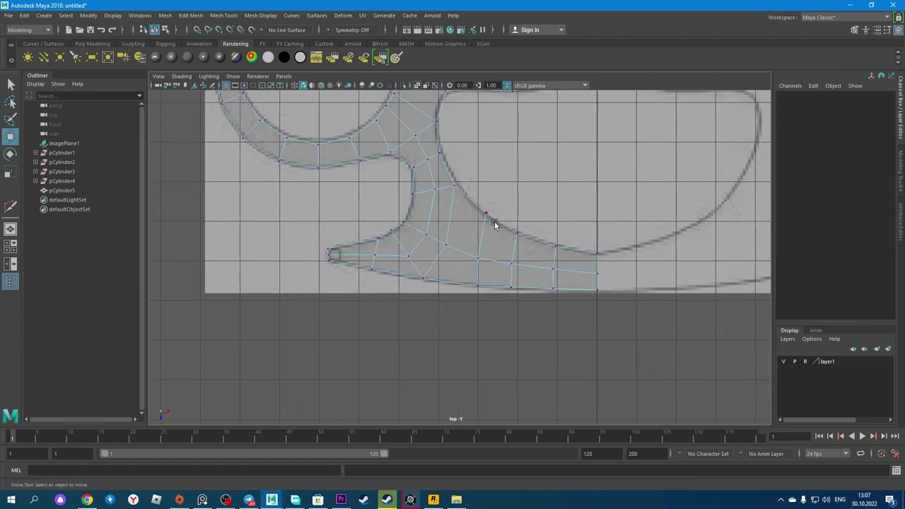
{"action": "scroll", "coordinate": [393, 238], "scroll_direction": "down", "scroll_amount": 1}
Step: Bevel the selected edges with fraction 0.25
{"action": "key", "text": "w"}
{"action": "scroll", "coordinate": [452, 207], "scroll_direction": "down", "scroll_amount": 3}
{"action": "scroll", "coordinate": [467, 184], "scroll_direction": "up", "scroll_amount": 4}
{"action": "scroll", "coordinate": [467, 184], "scroll_direction": "down", "scroll_amount": 3}
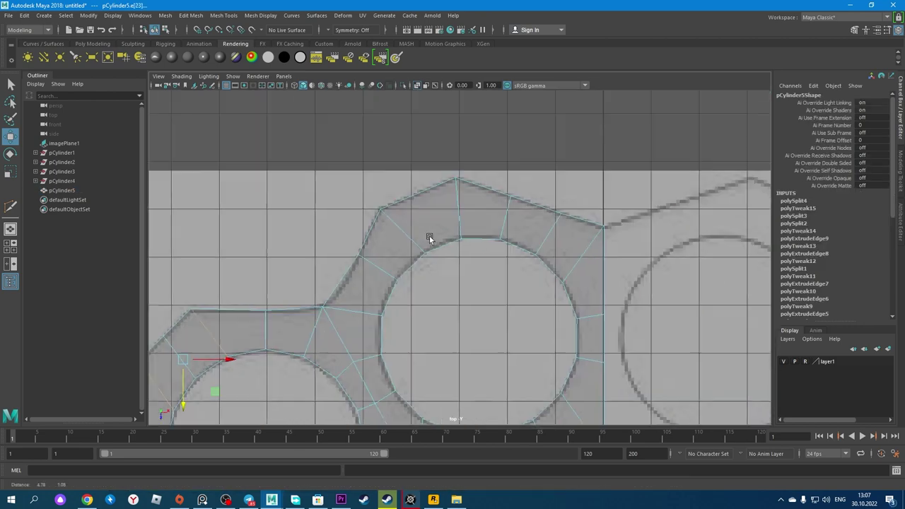
{"action": "scroll", "coordinate": [428, 236], "scroll_direction": "up", "scroll_amount": 2}
{"action": "scroll", "coordinate": [542, 188], "scroll_direction": "down", "scroll_amount": 1}
{"action": "key", "text": "ctrl+b"}
Step: Mirror the half mesh across X into the full four-hole outline, redoing it after an undo
{"action": "scroll", "coordinate": [633, 307], "scroll_direction": "up", "scroll_amount": 2}
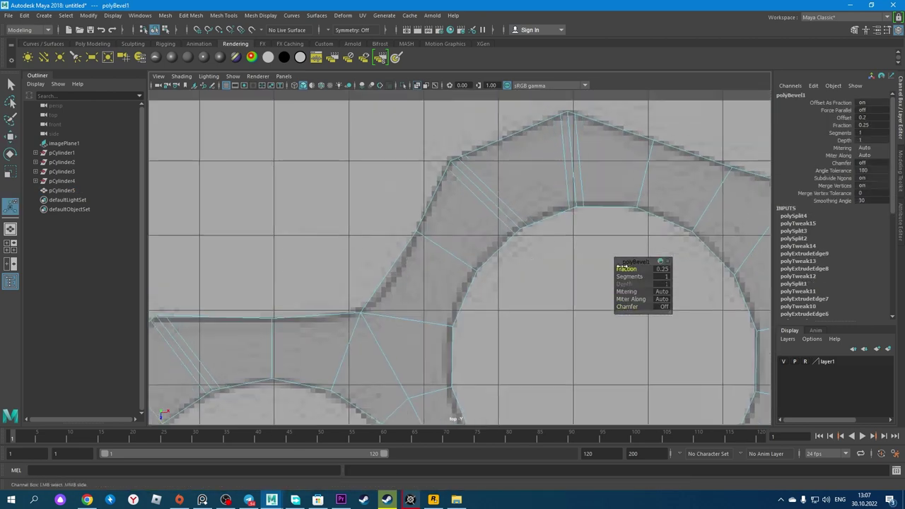
{"action": "scroll", "coordinate": [397, 226], "scroll_direction": "down", "scroll_amount": 3}
{"action": "scroll", "coordinate": [468, 204], "scroll_direction": "up", "scroll_amount": 1}
{"action": "scroll", "coordinate": [461, 147], "scroll_direction": "down", "scroll_amount": 1}
{"action": "mouse_move", "coordinate": [460, 147]}
{"action": "right_mouse_down", "text": "shift"}
{"action": "mouse_move", "coordinate": [511, 136]}
{"action": "mouse_move", "coordinate": [429, 255]}
{"action": "right_mouse_up", "text": "shift"}
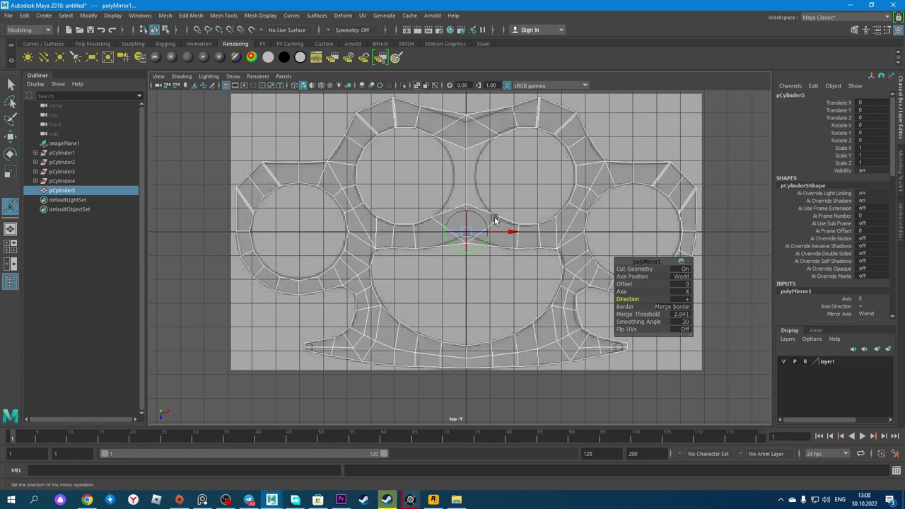
{"action": "scroll", "coordinate": [493, 216], "scroll_direction": "up", "scroll_amount": 3}
{"action": "scroll", "coordinate": [404, 203], "scroll_direction": "down", "scroll_amount": 2}
{"action": "scroll", "coordinate": [487, 196], "scroll_direction": "down", "scroll_amount": 2}
{"action": "key", "text": "ctrl+z"}
{"action": "key", "text": "ctrl+z"}
{"action": "key", "text": "ctrl+z"}
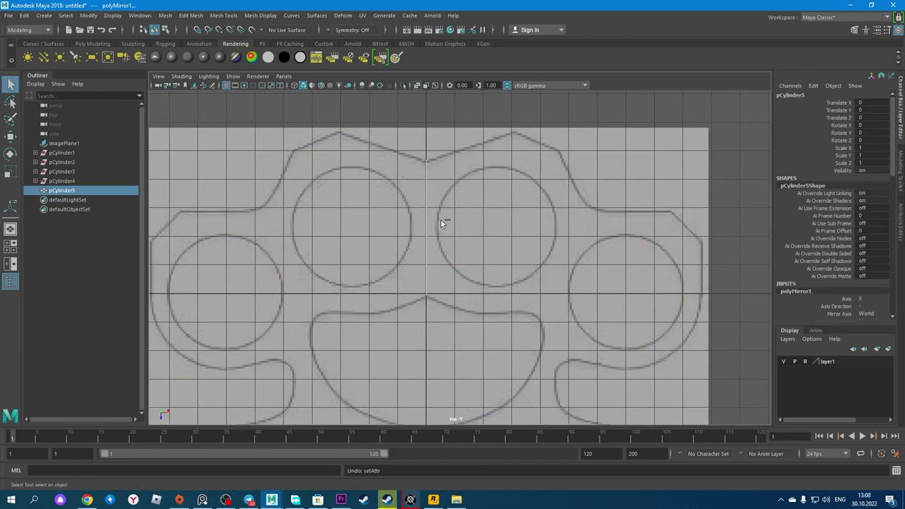
{"action": "right_click_drag", "start_coordinate": [409, 175], "coordinate": [405, 283], "text": "shift"}
{"action": "left_click", "coordinate": [677, 276]}
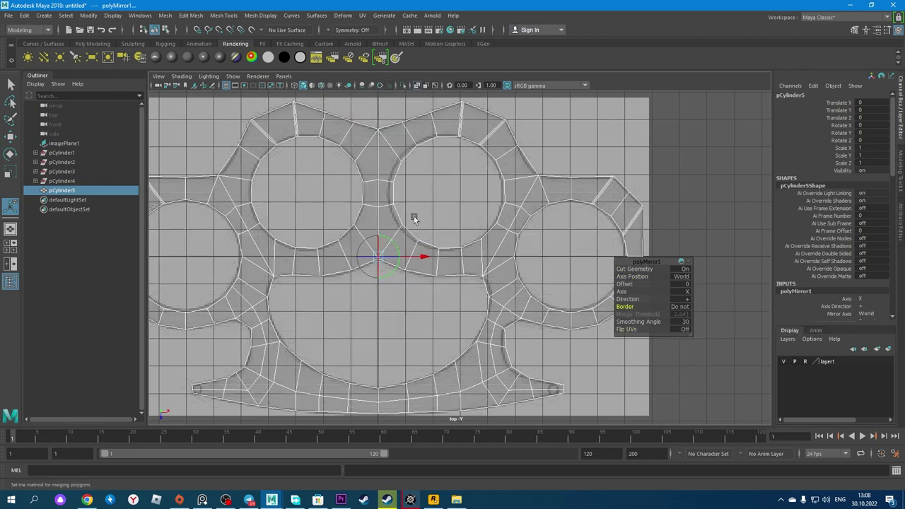
Step: Switch the mesh into component mode and bring up the Symmetry options
{"action": "scroll", "coordinate": [413, 216], "scroll_direction": "up", "scroll_amount": 2}
{"action": "scroll", "coordinate": [551, 198], "scroll_direction": "down", "scroll_amount": 2}
{"action": "scroll", "coordinate": [417, 238], "scroll_direction": "up", "scroll_amount": 2}
{"action": "scroll", "coordinate": [417, 237], "scroll_direction": "down", "scroll_amount": 2}
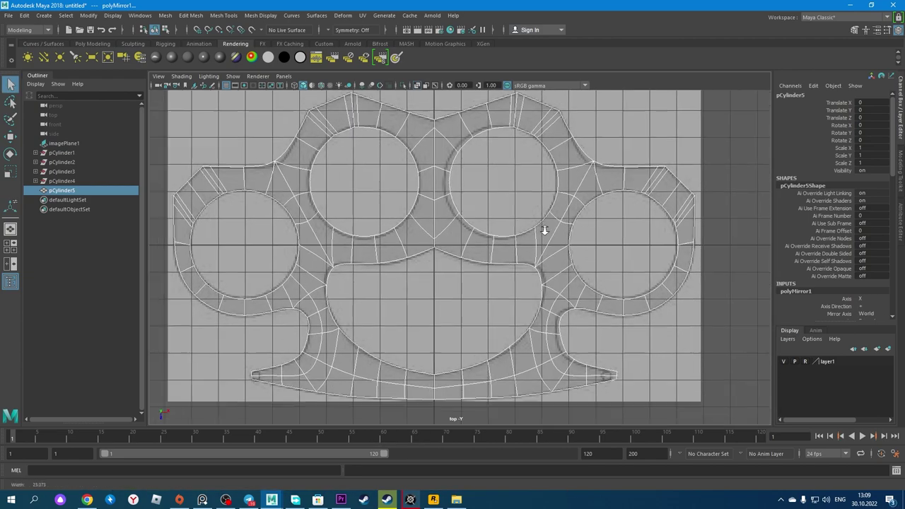
{"action": "scroll", "coordinate": [541, 228], "scroll_direction": "up", "scroll_amount": 2}
{"action": "right_click", "coordinate": [565, 210]}
{"action": "scroll", "coordinate": [494, 212], "scroll_direction": "down", "scroll_amount": 2}
{"action": "left_click", "coordinate": [352, 30]}
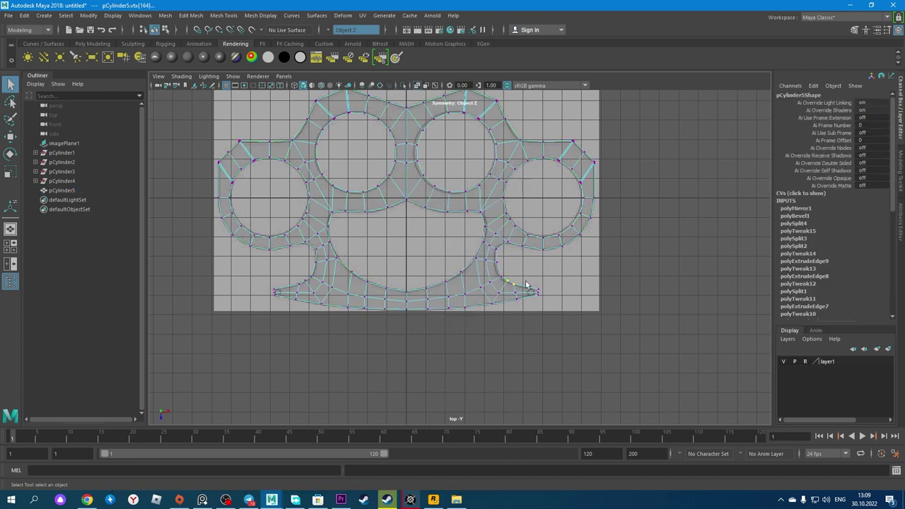
Step: Try World Z symmetry, then edge-based symmetry using the centre edge
{"action": "key", "text": "w"}
{"action": "scroll", "coordinate": [526, 285], "scroll_direction": "up", "scroll_amount": 2}
{"action": "left_click", "coordinate": [352, 30]}
{"action": "left_click", "coordinate": [353, 102]}
{"action": "scroll", "coordinate": [592, 236], "scroll_direction": "down", "scroll_amount": 2}
{"action": "scroll", "coordinate": [431, 188], "scroll_direction": "up", "scroll_amount": 2}
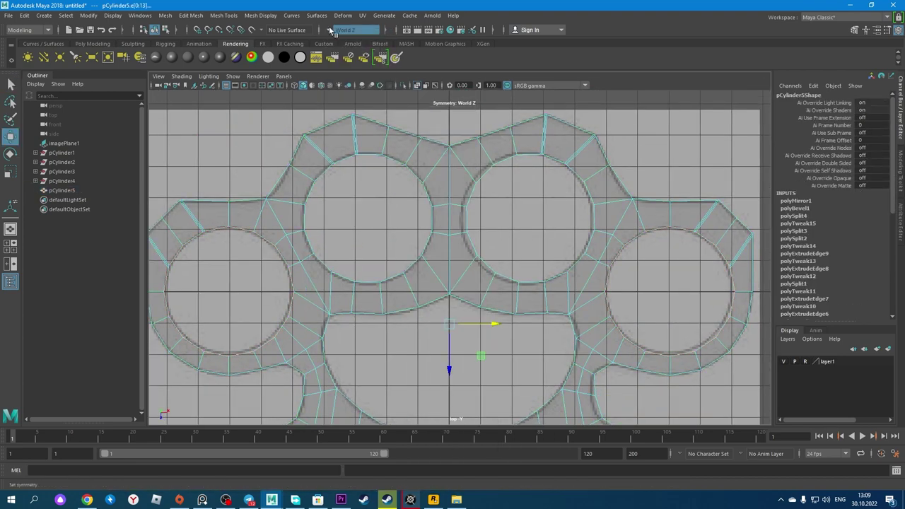
{"action": "left_click", "coordinate": [521, 177]}
{"action": "scroll", "coordinate": [521, 177], "scroll_direction": "down", "scroll_amount": 2}
{"action": "left_click", "coordinate": [352, 30]}
{"action": "left_click", "coordinate": [354, 90]}
{"action": "left_click", "coordinate": [453, 217]}
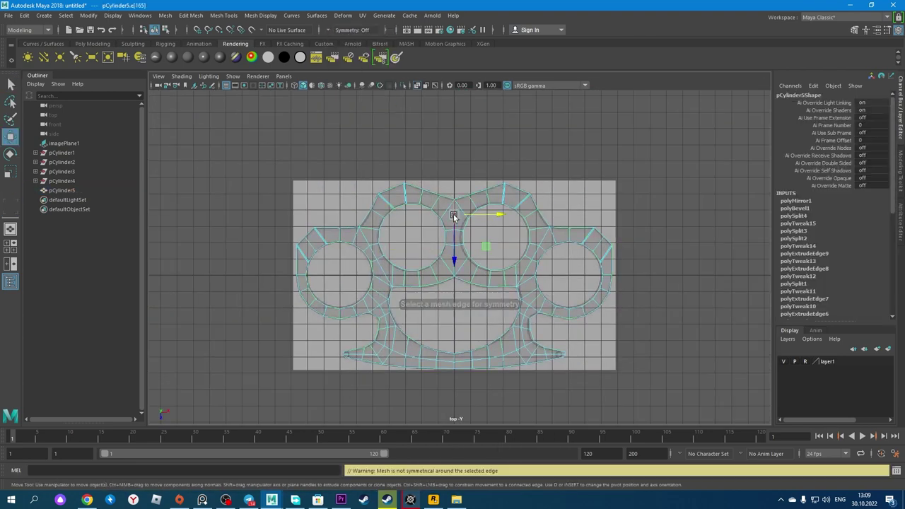
{"action": "left_click", "coordinate": [668, 288]}
Step: Select the stray edge beside the top-left hole and the notch vertex for adjustment
{"action": "scroll", "coordinate": [426, 216], "scroll_direction": "up", "scroll_amount": 4}
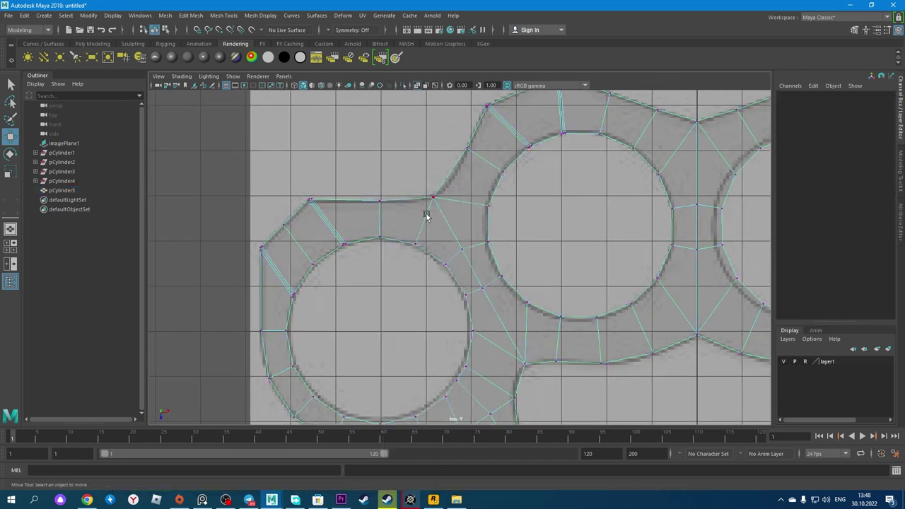
{"action": "left_click", "coordinate": [427, 216]}
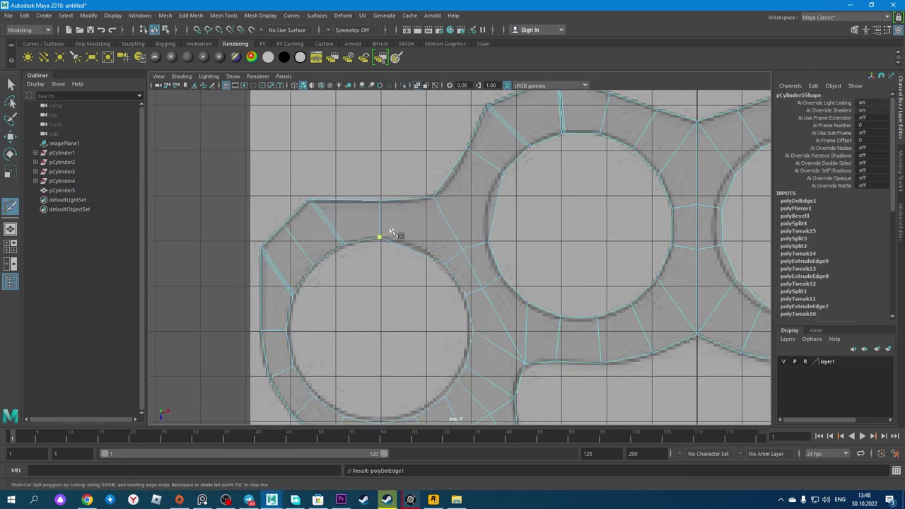
{"action": "scroll", "coordinate": [415, 224], "scroll_direction": "down", "scroll_amount": 2}
{"action": "key", "text": "F9"}
{"action": "left_click", "coordinate": [426, 210]}
{"action": "scroll", "coordinate": [495, 241], "scroll_direction": "up", "scroll_amount": 2}
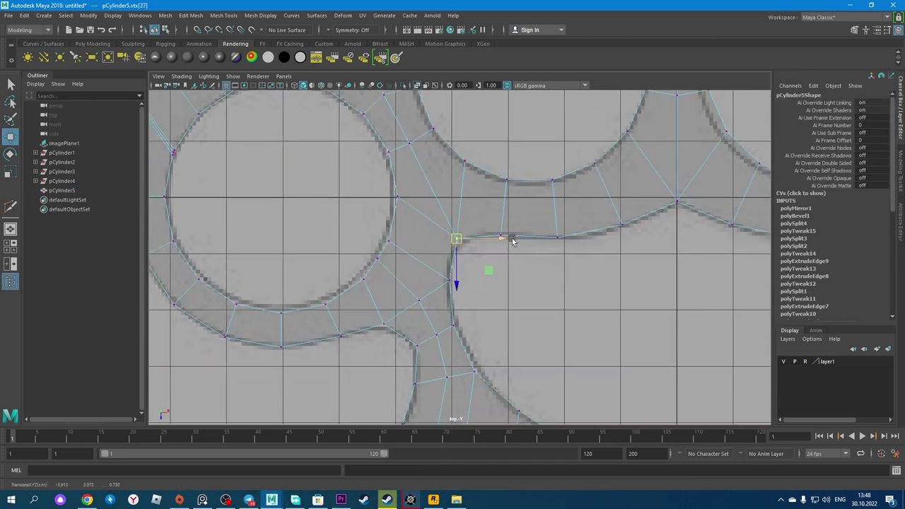
{"action": "scroll", "coordinate": [465, 258], "scroll_direction": "down", "scroll_amount": 4}
{"action": "scroll", "coordinate": [464, 259], "scroll_direction": "down", "scroll_amount": 2}
Step: Retry topology symmetry on the centre edges, then set symmetry back to Object Z
{"action": "left_click", "coordinate": [352, 30]}
{"action": "left_click", "coordinate": [353, 96]}
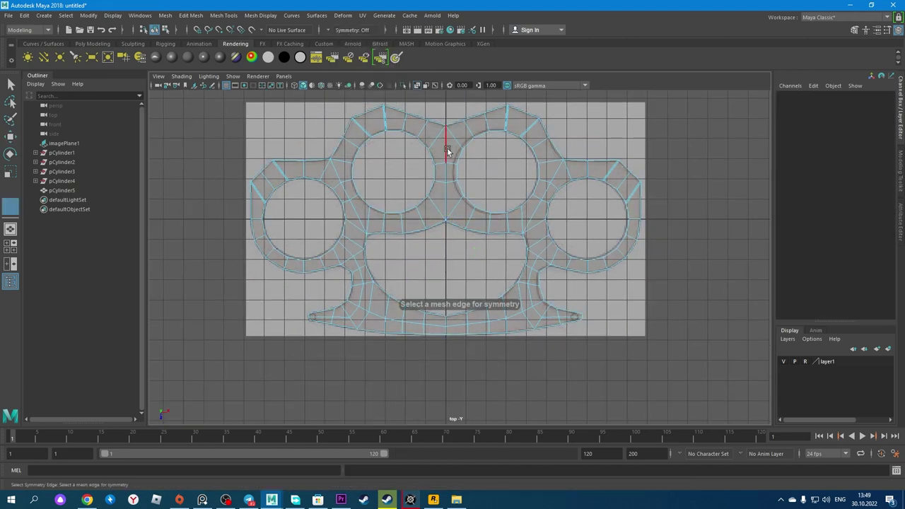
{"action": "left_click", "coordinate": [445, 200]}
{"action": "left_click", "coordinate": [554, 257]}
{"action": "left_click", "coordinate": [351, 29]}
{"action": "right_click_drag", "start_coordinate": [445, 321], "coordinate": [567, 336]}
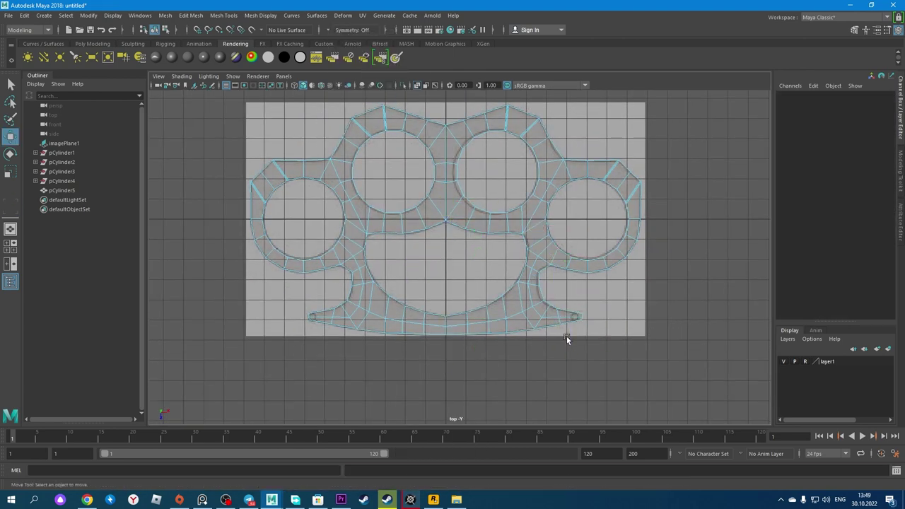
{"action": "left_click_drag", "start_coordinate": [566, 336], "coordinate": [608, 140]}
{"action": "scroll", "coordinate": [607, 140], "scroll_direction": "down", "scroll_amount": 1}
{"action": "left_click", "coordinate": [366, 61]}
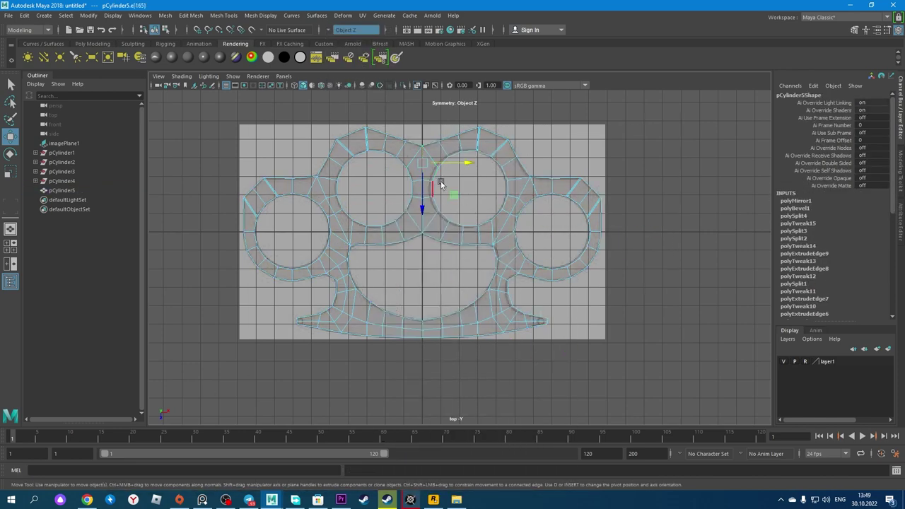
{"action": "left_click", "coordinate": [521, 279]}
{"action": "scroll", "coordinate": [517, 217], "scroll_direction": "up", "scroll_amount": 2}
Step: Select the vertices along the centre seam and delete the stray seam vertex
{"action": "scroll", "coordinate": [460, 241], "scroll_direction": "up", "scroll_amount": 1}
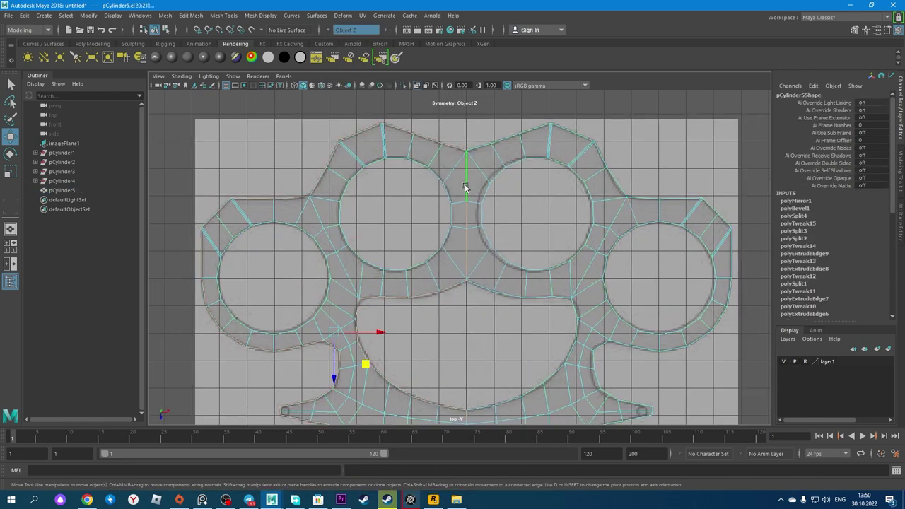
{"action": "left_click", "coordinate": [497, 142]}
{"action": "scroll", "coordinate": [520, 224], "scroll_direction": "up", "scroll_amount": 4}
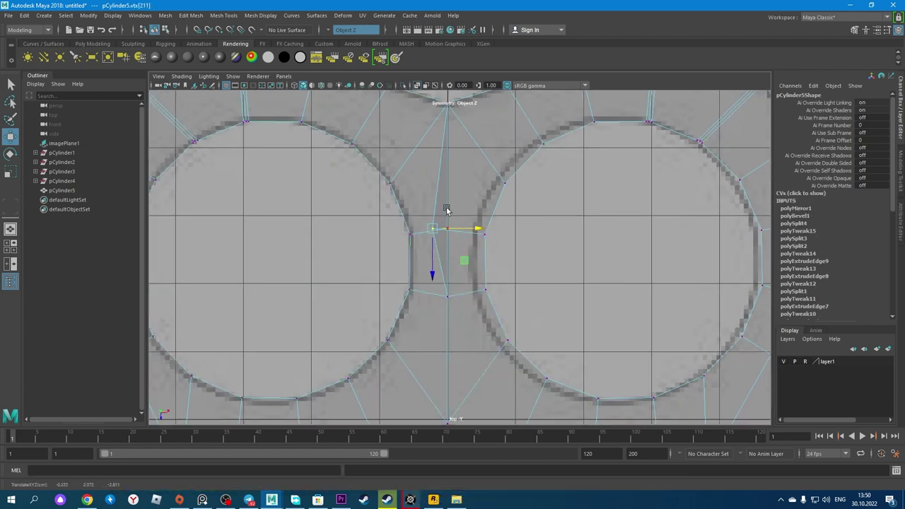
{"action": "scroll", "coordinate": [446, 209], "scroll_direction": "down", "scroll_amount": 3}
{"action": "scroll", "coordinate": [491, 196], "scroll_direction": "down", "scroll_amount": 3}
{"action": "right_click_drag", "start_coordinate": [433, 176], "coordinate": [433, 141], "text": "shift"}
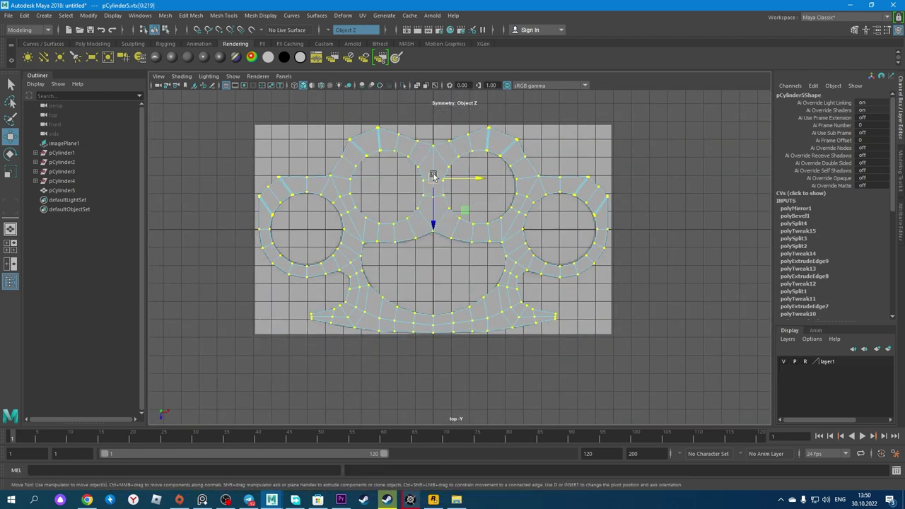
{"action": "scroll", "coordinate": [432, 176], "scroll_direction": "up", "scroll_amount": 3}
{"action": "scroll", "coordinate": [403, 228], "scroll_direction": "down", "scroll_amount": 2}
{"action": "key", "text": "Delete"}
Step: Merge the overlapping vertices along the centre seam to join the mirrored halves
{"action": "scroll", "coordinate": [425, 165], "scroll_direction": "up", "scroll_amount": 3}
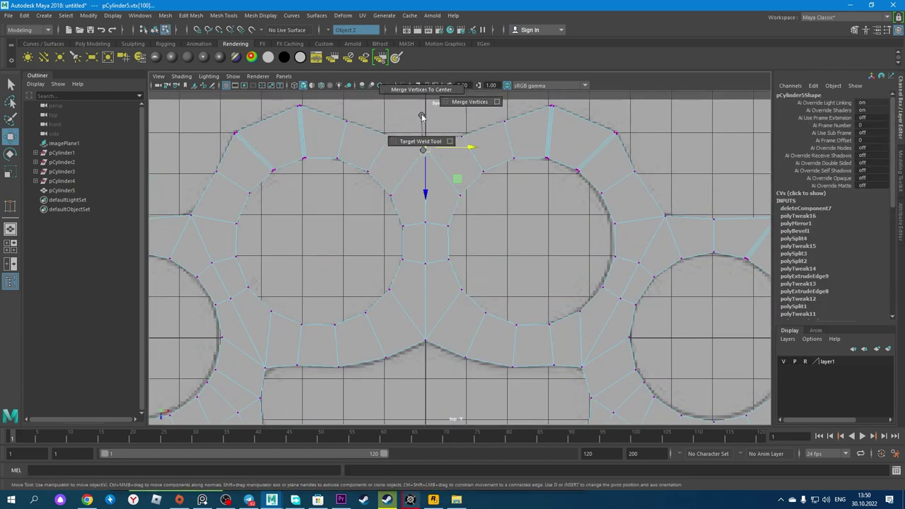
{"action": "right_click_drag", "start_coordinate": [472, 169], "coordinate": [473, 169], "text": "shift"}
{"action": "scroll", "coordinate": [404, 195], "scroll_direction": "down", "scroll_amount": 3}
{"action": "scroll", "coordinate": [406, 284], "scroll_direction": "up", "scroll_amount": 2}
{"action": "scroll", "coordinate": [460, 251], "scroll_direction": "up", "scroll_amount": 2}
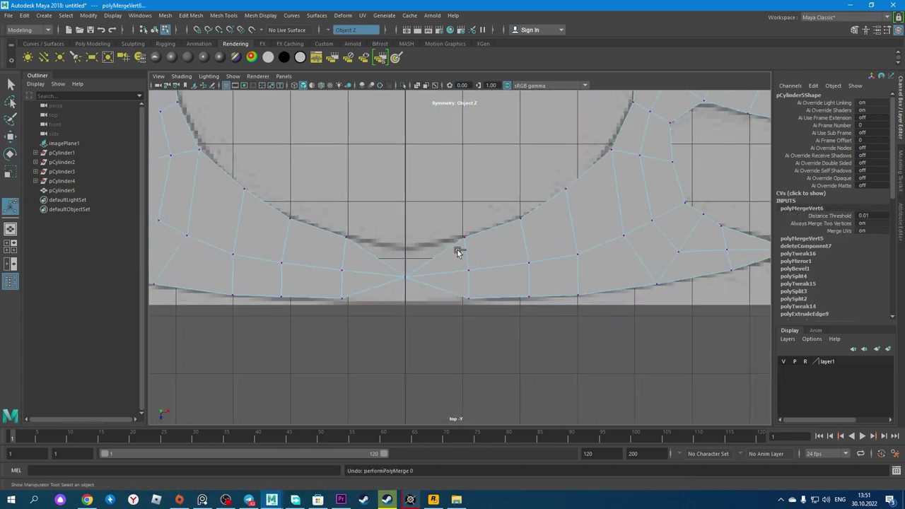
{"action": "scroll", "coordinate": [405, 246], "scroll_direction": "up", "scroll_amount": 2}
Step: With Symmetry set to Object X, reposition the vertices around the upper finger holes and left notch
{"action": "key", "text": "t"}
{"action": "scroll", "coordinate": [405, 246], "scroll_direction": "down", "scroll_amount": 3}
{"action": "scroll", "coordinate": [477, 324], "scroll_direction": "up", "scroll_amount": 2}
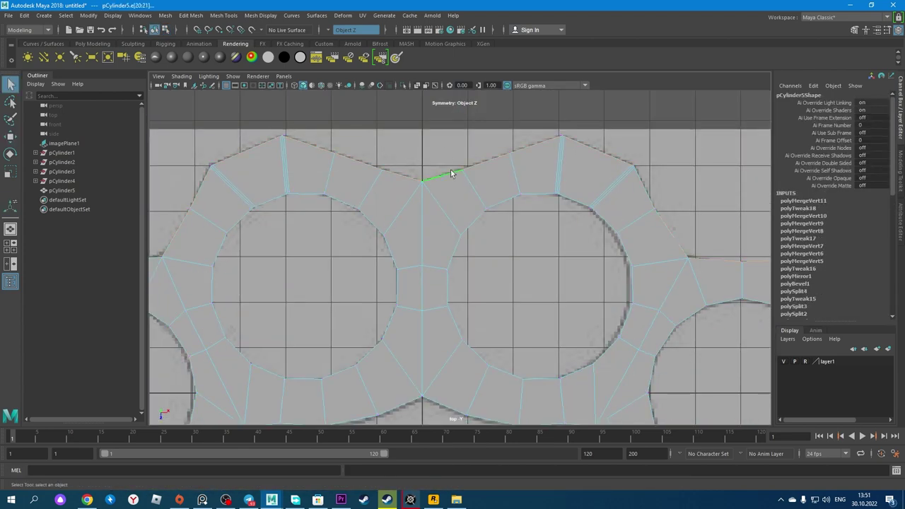
{"action": "scroll", "coordinate": [450, 174], "scroll_direction": "down", "scroll_amount": 3}
{"action": "right_click_drag", "start_coordinate": [469, 212], "coordinate": [426, 202]}
{"action": "scroll", "coordinate": [446, 193], "scroll_direction": "down", "scroll_amount": 2}
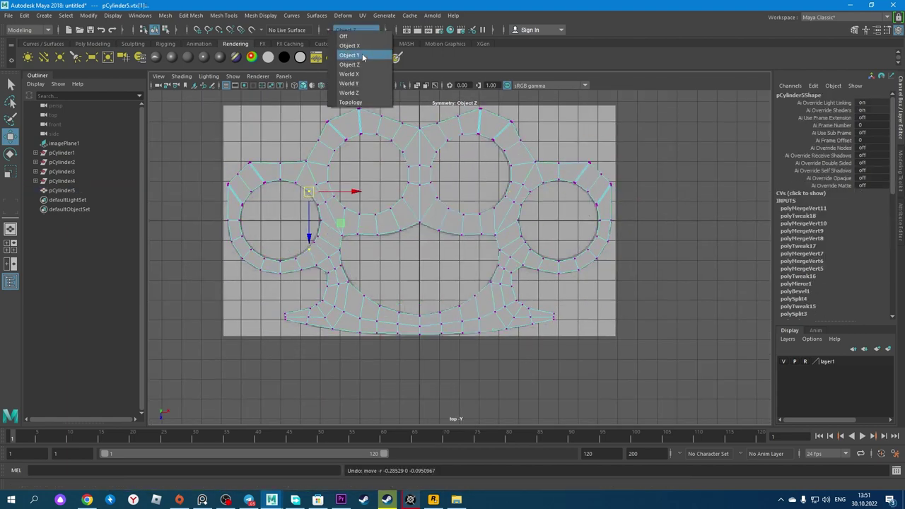
{"action": "scroll", "coordinate": [293, 185], "scroll_direction": "up", "scroll_amount": 1}
{"action": "scroll", "coordinate": [379, 186], "scroll_direction": "up", "scroll_amount": 3}
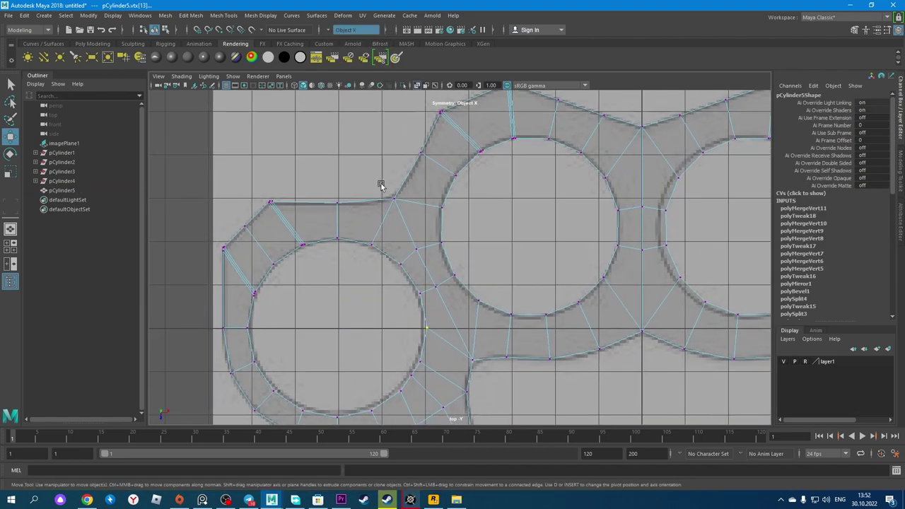
{"action": "left_click", "coordinate": [379, 185]}
{"action": "scroll", "coordinate": [606, 221], "scroll_direction": "down", "scroll_amount": 3}
{"action": "scroll", "coordinate": [606, 222], "scroll_direction": "up", "scroll_amount": 1}
{"action": "scroll", "coordinate": [375, 290], "scroll_direction": "up", "scroll_amount": 2}
{"action": "scroll", "coordinate": [405, 204], "scroll_direction": "up", "scroll_amount": 2}
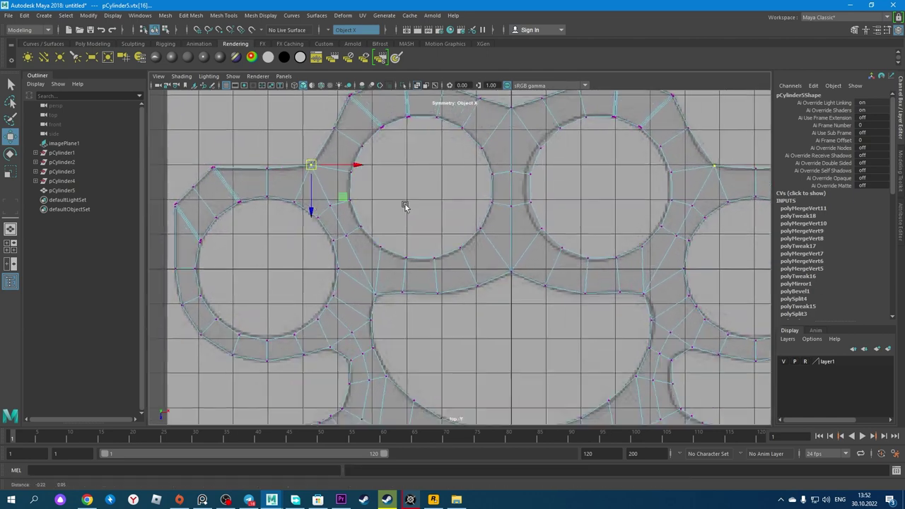
{"action": "scroll", "coordinate": [577, 242], "scroll_direction": "up", "scroll_amount": 1}
{"action": "right_click_drag", "start_coordinate": [608, 228], "coordinate": [615, 254]}
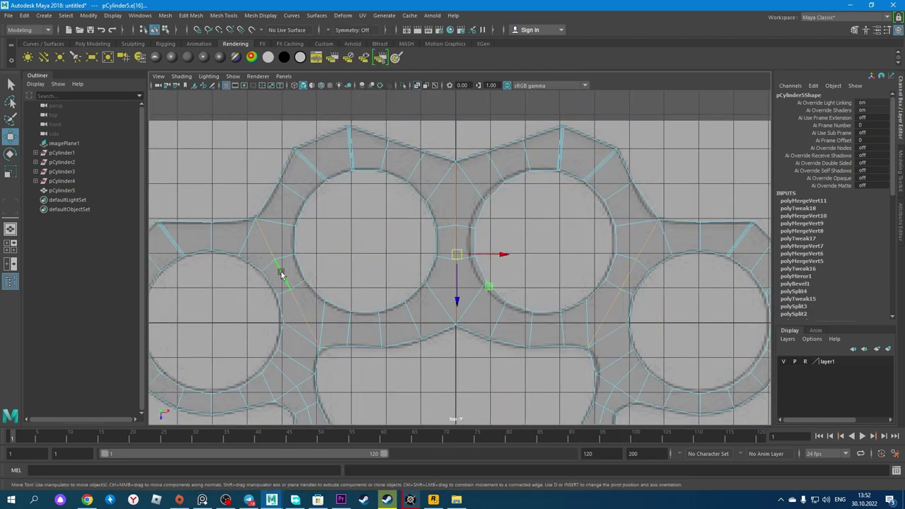
{"action": "right_click_drag", "start_coordinate": [611, 308], "coordinate": [668, 323], "text": "shift"}
{"action": "scroll", "coordinate": [459, 177], "scroll_direction": "up", "scroll_amount": 1}
Step: Add two new Multi-Cut edges to reroute topology around the finger holes
{"action": "scroll", "coordinate": [496, 178], "scroll_direction": "up", "scroll_amount": 3}
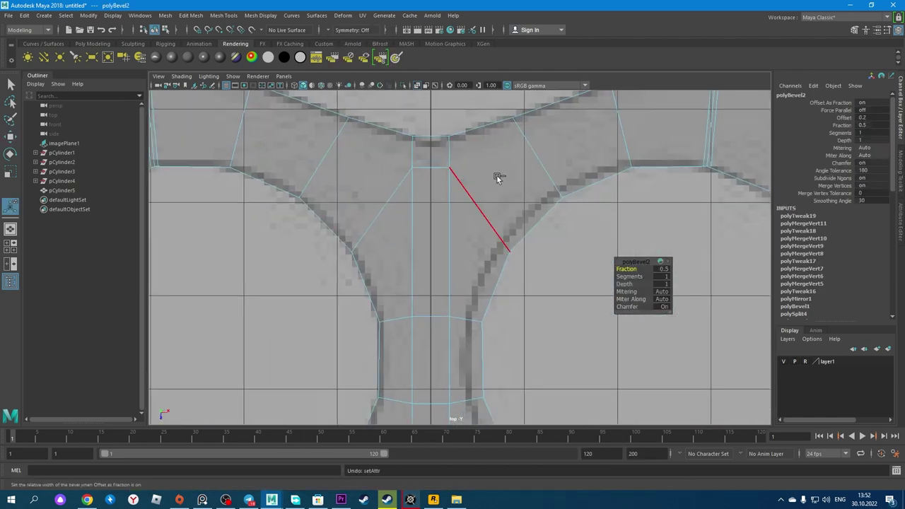
{"action": "scroll", "coordinate": [469, 159], "scroll_direction": "down", "scroll_amount": 2}
{"action": "right_click", "coordinate": [461, 186], "text": "shift"}
{"action": "left_click", "coordinate": [439, 168]}
{"action": "key", "text": "Return"}
{"action": "scroll", "coordinate": [464, 162], "scroll_direction": "down", "scroll_amount": 1}
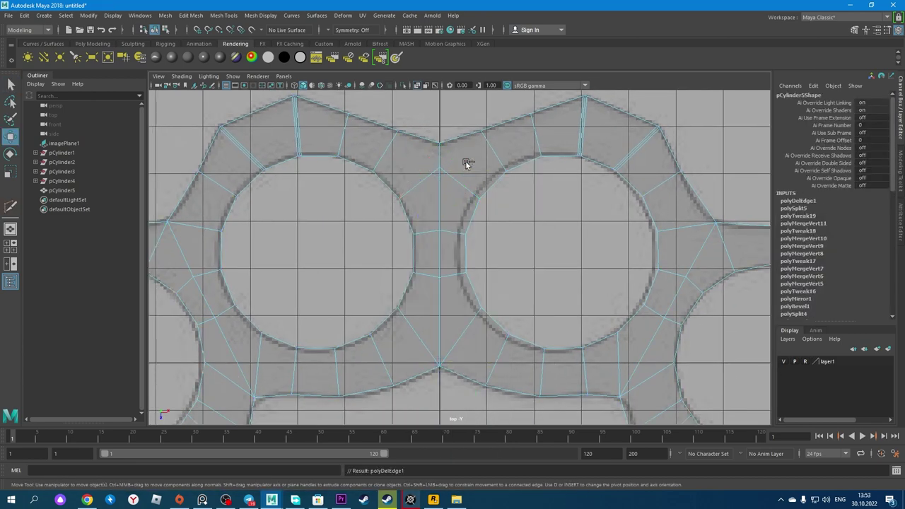
{"action": "scroll", "coordinate": [440, 160], "scroll_direction": "up", "scroll_amount": 2}
{"action": "scroll", "coordinate": [356, 170], "scroll_direction": "down", "scroll_amount": 2}
{"action": "right_click", "coordinate": [483, 231], "text": "shift"}
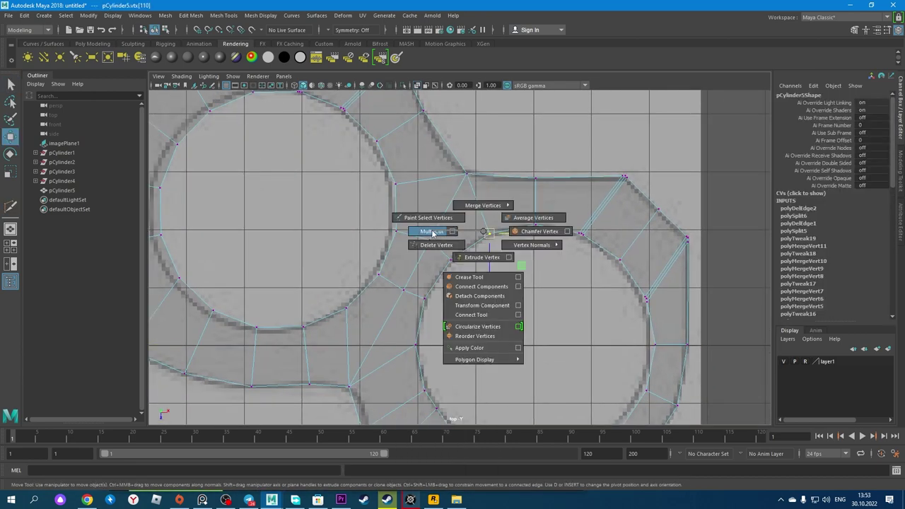
{"action": "scroll", "coordinate": [431, 173], "scroll_direction": "up", "scroll_amount": 1}
{"action": "right_click", "coordinate": [465, 202], "text": "shift"}
{"action": "left_click", "coordinate": [432, 208]}
{"action": "left_click", "coordinate": [438, 231]}
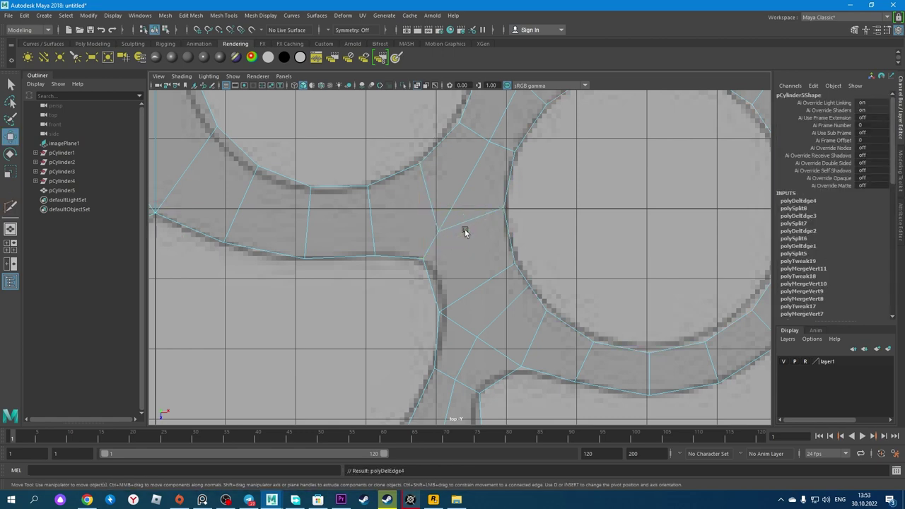
Step: Delete the stray edge beside the finger holes
{"action": "scroll", "coordinate": [464, 231], "scroll_direction": "down", "scroll_amount": 2}
{"action": "scroll", "coordinate": [453, 212], "scroll_direction": "up", "scroll_amount": 2}
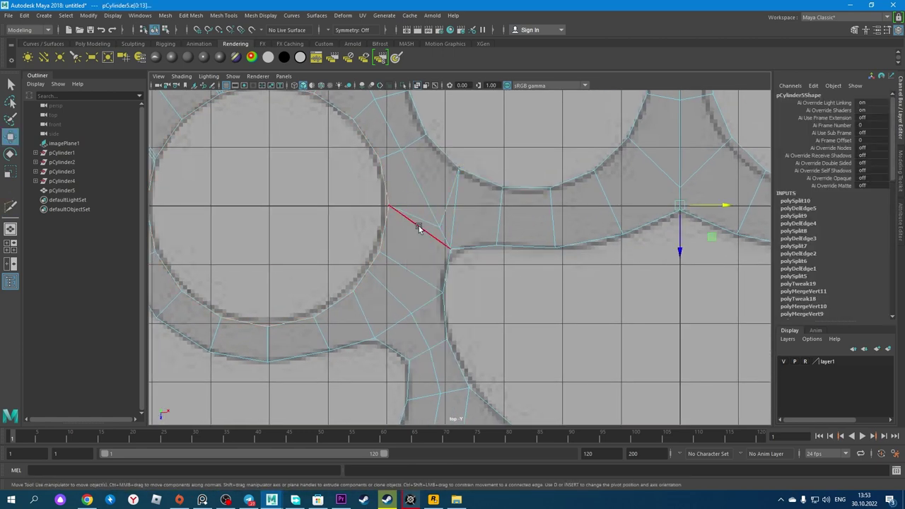
{"action": "key", "text": "Delete"}
{"action": "scroll", "coordinate": [586, 305], "scroll_direction": "down", "scroll_amount": 3}
{"action": "scroll", "coordinate": [495, 228], "scroll_direction": "up", "scroll_amount": 2}
{"action": "scroll", "coordinate": [470, 268], "scroll_direction": "down", "scroll_amount": 1}
{"action": "scroll", "coordinate": [521, 273], "scroll_direction": "up", "scroll_amount": 2}
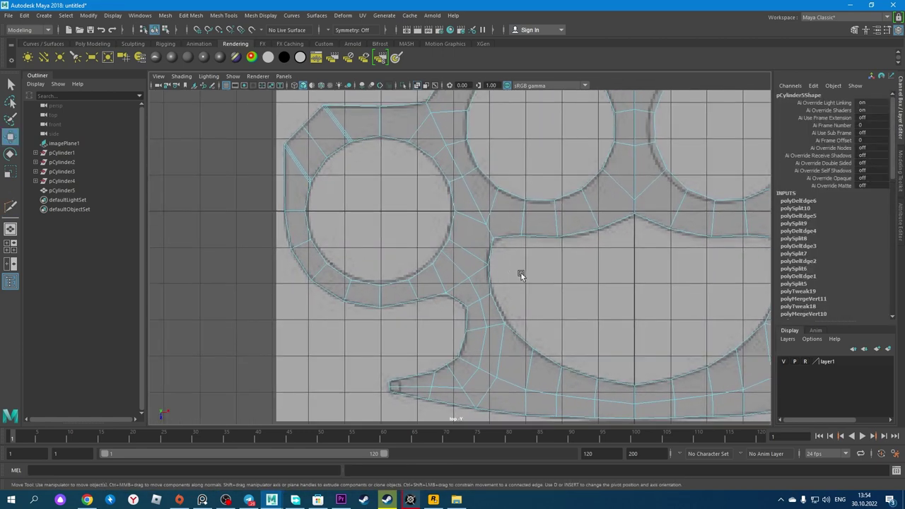
{"action": "scroll", "coordinate": [521, 273], "scroll_direction": "down", "scroll_amount": 3}
Step: Bevel the centre edge loop, with the polyBevel2 fraction lowered to 0.1
{"action": "double_click", "coordinate": [514, 317]}
{"action": "key", "text": "ctrl+b"}
{"action": "scroll", "coordinate": [585, 261], "scroll_direction": "up", "scroll_amount": 3}
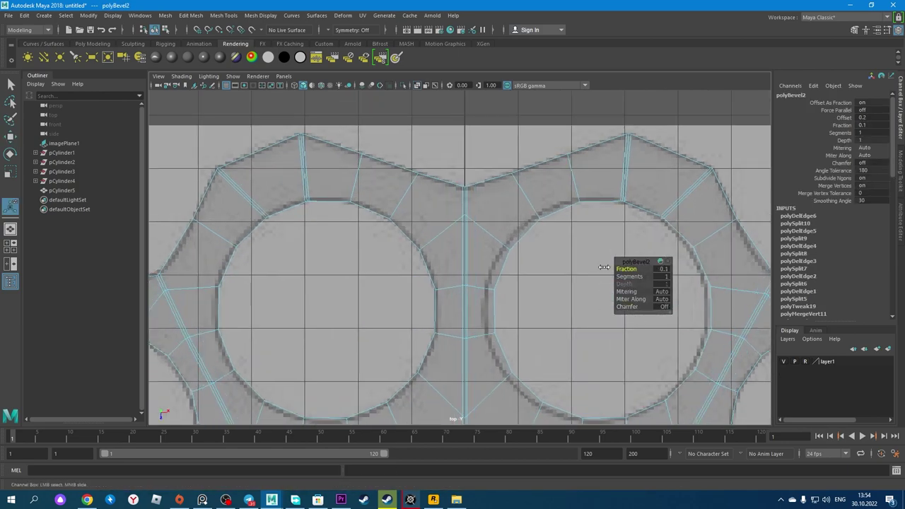
{"action": "key", "text": "F8"}
{"action": "scroll", "coordinate": [603, 266], "scroll_direction": "down", "scroll_amount": 3}
{"action": "scroll", "coordinate": [563, 160], "scroll_direction": "up", "scroll_amount": 4}
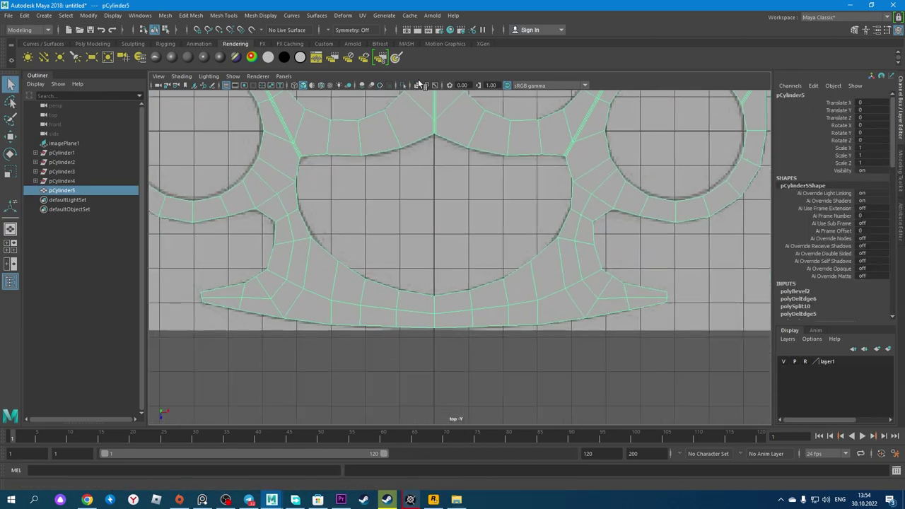
{"action": "scroll", "coordinate": [466, 268], "scroll_direction": "up", "scroll_amount": 2}
{"action": "scroll", "coordinate": [494, 297], "scroll_direction": "down", "scroll_amount": 2}
{"action": "scroll", "coordinate": [532, 332], "scroll_direction": "down", "scroll_amount": 2}
Step: Extrude all faces of the outline upward into a thick slab and check it from the front
{"action": "scroll", "coordinate": [545, 293], "scroll_direction": "down", "scroll_amount": 1}
{"action": "key", "text": "e"}
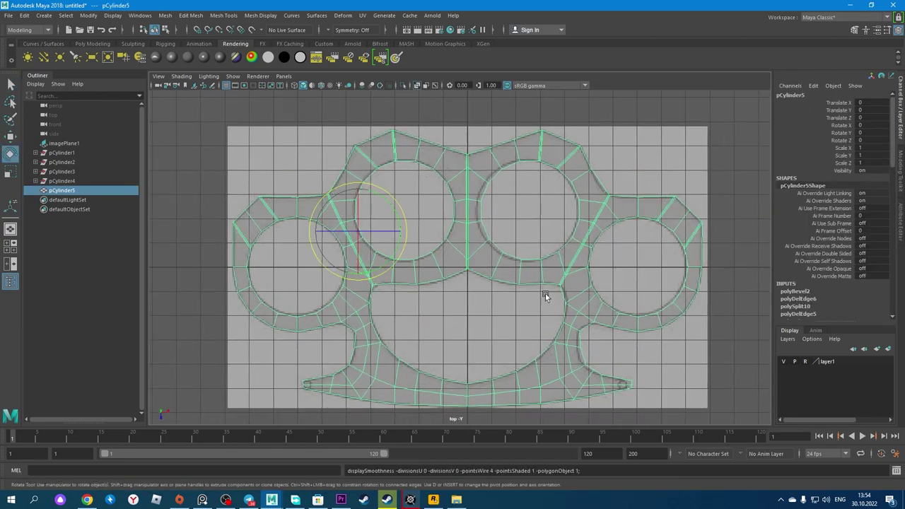
{"action": "key", "text": "space"}
{"action": "key", "text": "space"}
{"action": "key", "text": "5"}
{"action": "key", "text": "ctrl+e"}
{"action": "left_click_drag", "start_coordinate": [488, 205], "coordinate": [465, 190]}
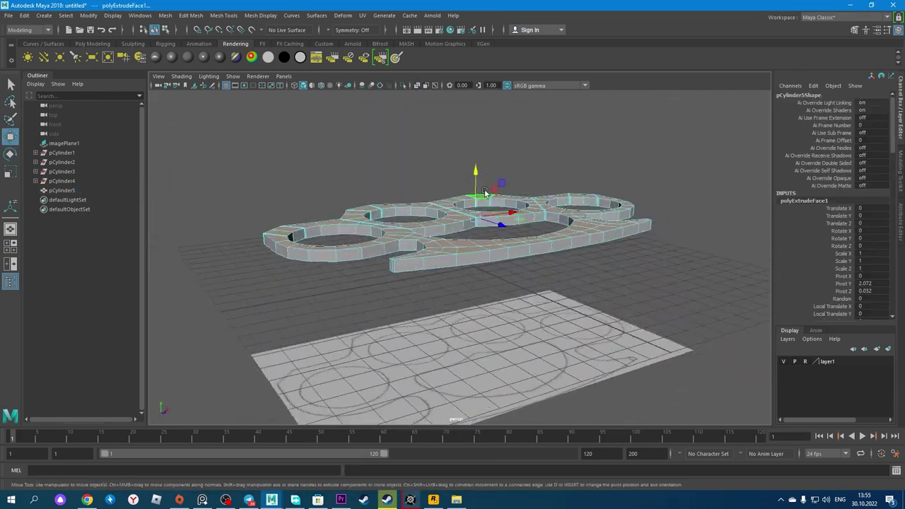
{"action": "key", "text": "space"}
{"action": "left_click_drag", "start_coordinate": [669, 236], "coordinate": [495, 212], "text": "alt"}
{"action": "key", "text": "space"}
{"action": "mouse_move", "coordinate": [212, 207]}
{"action": "left_mouse_down", "text": "alt"}
{"action": "mouse_move", "coordinate": [330, 21]}
{"action": "mouse_move", "coordinate": [412, 169]}
{"action": "mouse_move", "coordinate": [424, 212]}
{"action": "left_mouse_up", "text": "alt"}
{"action": "scroll", "coordinate": [424, 212], "scroll_direction": "up", "scroll_amount": 3}
Step: Select an edge near the mesh tip and bevel it
{"action": "left_click", "coordinate": [519, 194]}
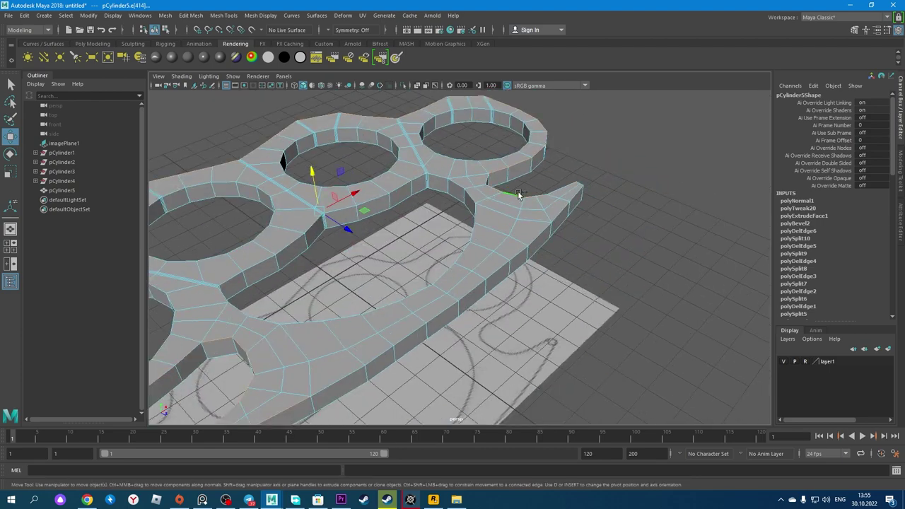
{"action": "left_click_drag", "start_coordinate": [519, 194], "coordinate": [452, 212], "text": "alt"}
{"action": "scroll", "coordinate": [452, 212], "scroll_direction": "up", "scroll_amount": 3}
{"action": "scroll", "coordinate": [585, 203], "scroll_direction": "up", "scroll_amount": 2}
{"action": "key", "text": "t"}
{"action": "mouse_move", "coordinate": [585, 203]}
{"action": "left_mouse_down", "text": "alt"}
{"action": "mouse_move", "coordinate": [447, 184]}
{"action": "mouse_move", "coordinate": [466, 179]}
{"action": "left_mouse_up", "text": "alt"}
{"action": "mouse_move", "coordinate": [528, 173]}
{"action": "left_mouse_down", "text": "alt"}
{"action": "mouse_move", "coordinate": [372, 204]}
{"action": "mouse_move", "coordinate": [485, 278]}
{"action": "mouse_move", "coordinate": [448, 281]}
{"action": "mouse_move", "coordinate": [494, 212]}
{"action": "left_mouse_up", "text": "alt"}
{"action": "left_click_drag", "start_coordinate": [569, 167], "coordinate": [319, 236], "text": "alt"}
{"action": "scroll", "coordinate": [319, 236], "scroll_direction": "down", "scroll_amount": 5}
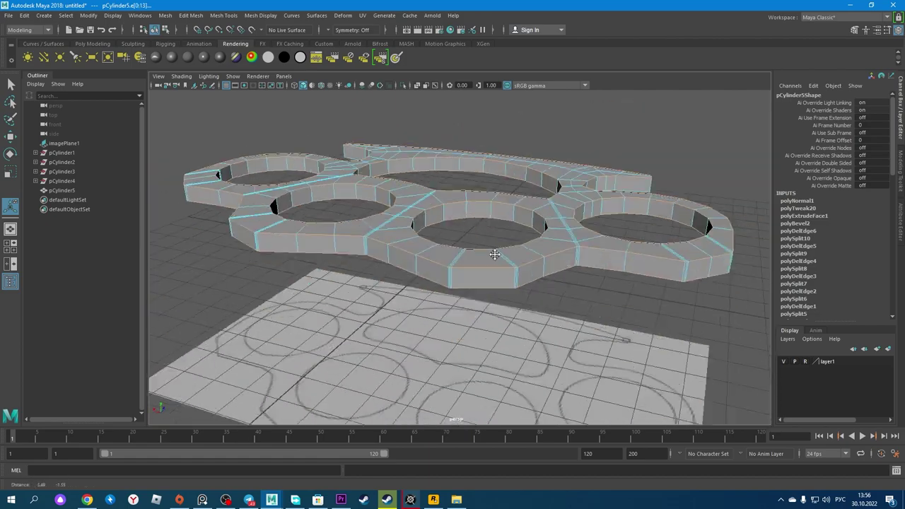
{"action": "scroll", "coordinate": [570, 196], "scroll_direction": "up", "scroll_amount": 5}
{"action": "mouse_move", "coordinate": [569, 195]}
{"action": "left_mouse_down", "text": "alt"}
{"action": "mouse_move", "coordinate": [424, 241]}
{"action": "mouse_move", "coordinate": [490, 196]}
{"action": "mouse_move", "coordinate": [501, 207]}
{"action": "left_mouse_up", "text": "alt"}
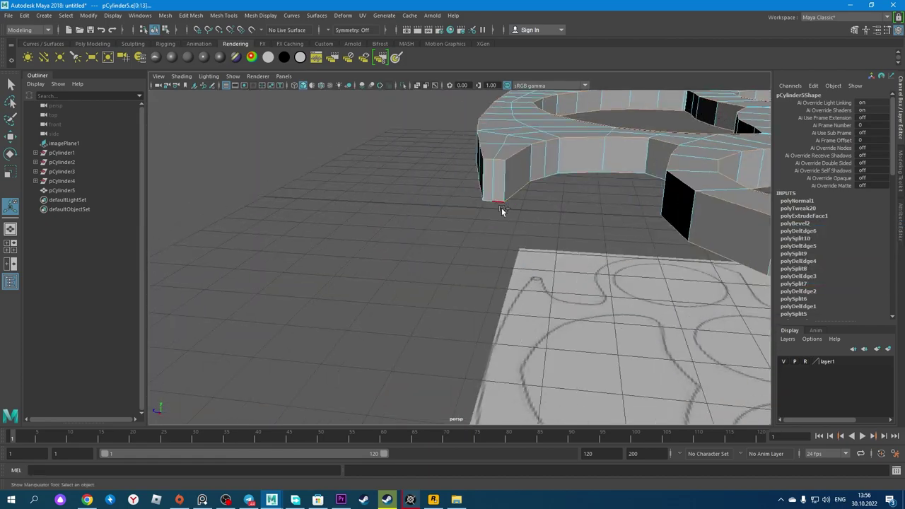
{"action": "scroll", "coordinate": [461, 248], "scroll_direction": "down", "scroll_amount": 5}
{"action": "scroll", "coordinate": [631, 307], "scroll_direction": "up", "scroll_amount": 5}
{"action": "key", "text": "ctrl+b"}
{"action": "scroll", "coordinate": [588, 177], "scroll_direction": "down", "scroll_amount": 5}
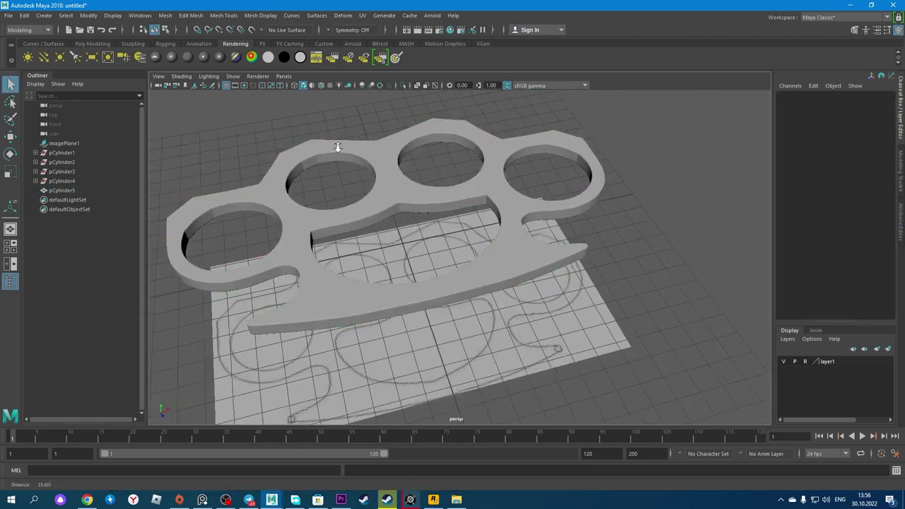
{"action": "scroll", "coordinate": [304, 195], "scroll_direction": "up", "scroll_amount": 4}
Step: In top view, select and move the three rim vertices of the finger hole
{"action": "key", "text": "space"}
{"action": "left_click", "coordinate": [358, 161]}
{"action": "scroll", "coordinate": [459, 152], "scroll_direction": "up", "scroll_amount": 8}
{"action": "scroll", "coordinate": [460, 151], "scroll_direction": "up", "scroll_amount": 3}
{"action": "key", "text": "F9"}
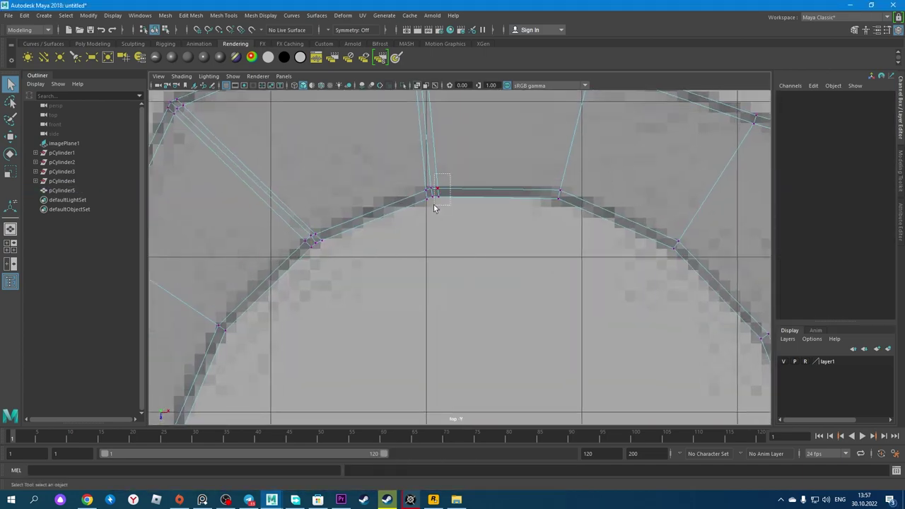
{"action": "left_click_drag", "start_coordinate": [419, 181], "coordinate": [442, 223]}
{"action": "key", "text": "w"}
{"action": "scroll", "coordinate": [520, 193], "scroll_direction": "down", "scroll_amount": 1}
{"action": "scroll", "coordinate": [521, 193], "scroll_direction": "up", "scroll_amount": 1}
Step: Select the flat rim edge and scale it to flatten the hole's short section
{"action": "key", "text": "F10"}
{"action": "left_click", "coordinate": [520, 191]}
{"action": "key", "text": "r"}
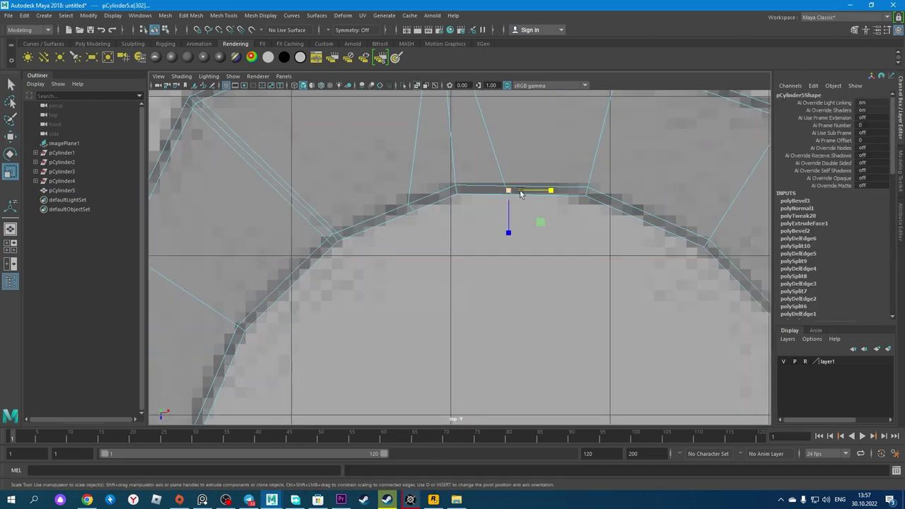
{"action": "scroll", "coordinate": [534, 206], "scroll_direction": "down", "scroll_amount": 3}
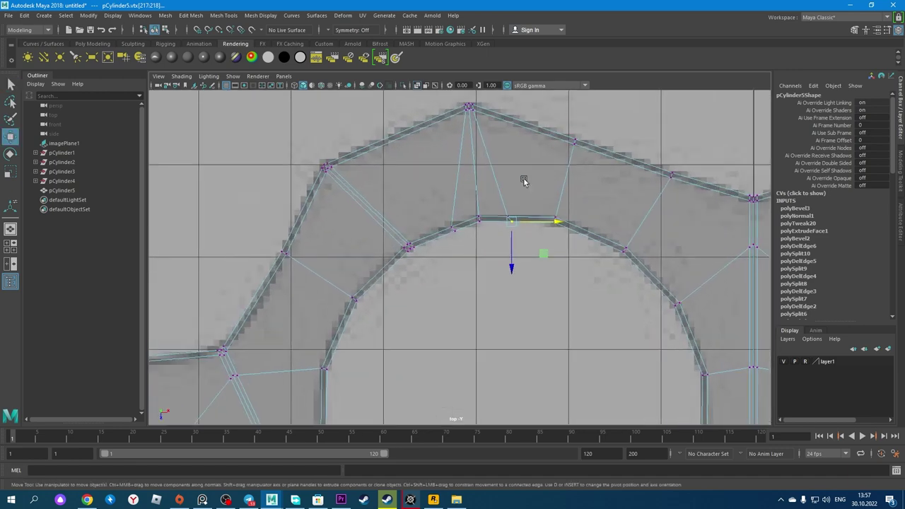
{"action": "scroll", "coordinate": [525, 182], "scroll_direction": "up", "scroll_amount": 2}
{"action": "scroll", "coordinate": [525, 200], "scroll_direction": "up", "scroll_amount": 2}
{"action": "key", "text": "r"}
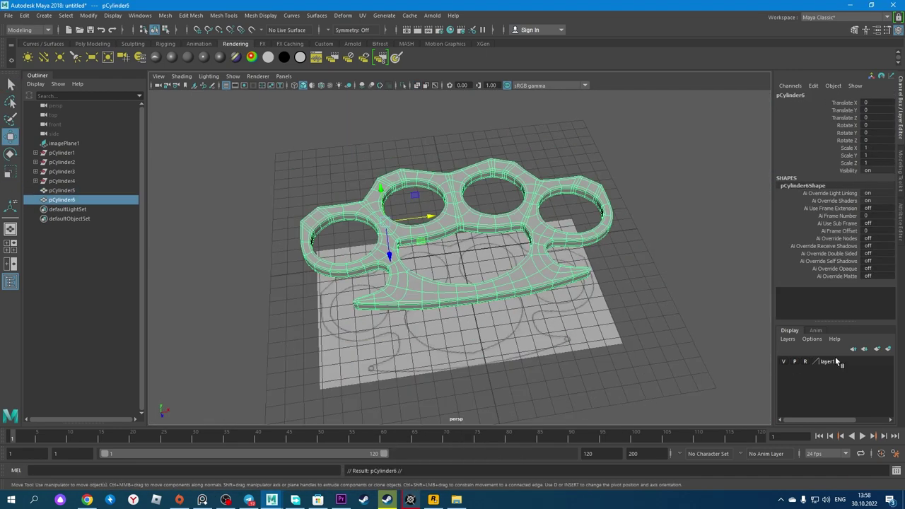
Step: Hide layer1 holding the reference image in the Layer Editor
{"action": "left_click", "coordinate": [164, 15]}
{"action": "right_click", "coordinate": [445, 212]}
{"action": "mouse_move", "coordinate": [446, 212]}
{"action": "left_mouse_down", "text": "alt"}
{"action": "mouse_move", "coordinate": [340, 228]}
{"action": "mouse_move", "coordinate": [508, 202]}
{"action": "left_mouse_up", "text": "alt"}
{"action": "left_click", "coordinate": [827, 371]}
{"action": "left_click", "coordinate": [783, 371]}
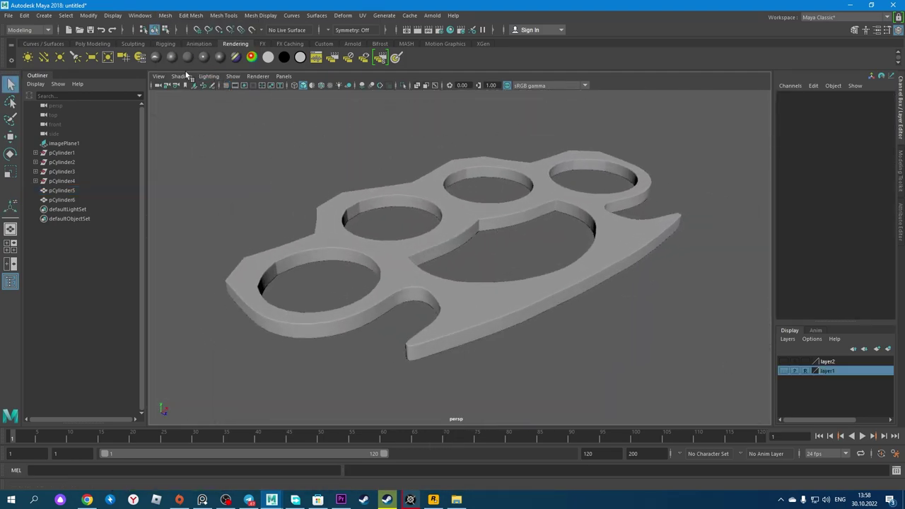
Step: Deselect the knuckle mesh, open the Attribute Editor, and view the knuckles from above
{"action": "left_click", "coordinate": [368, 220]}
{"action": "left_click", "coordinate": [368, 220]}
{"action": "key", "text": "ctrl+a"}
{"action": "mouse_move", "coordinate": [400, 202]}
{"action": "left_mouse_down", "text": "alt"}
{"action": "mouse_move", "coordinate": [292, 180]}
{"action": "mouse_move", "coordinate": [429, 218]}
{"action": "left_mouse_up", "text": "alt"}
{"action": "mouse_move", "coordinate": [450, 261]}
{"action": "left_mouse_down", "text": "alt"}
{"action": "mouse_move", "coordinate": [448, 171]}
{"action": "mouse_move", "coordinate": [396, 212]}
{"action": "left_mouse_up", "text": "alt"}
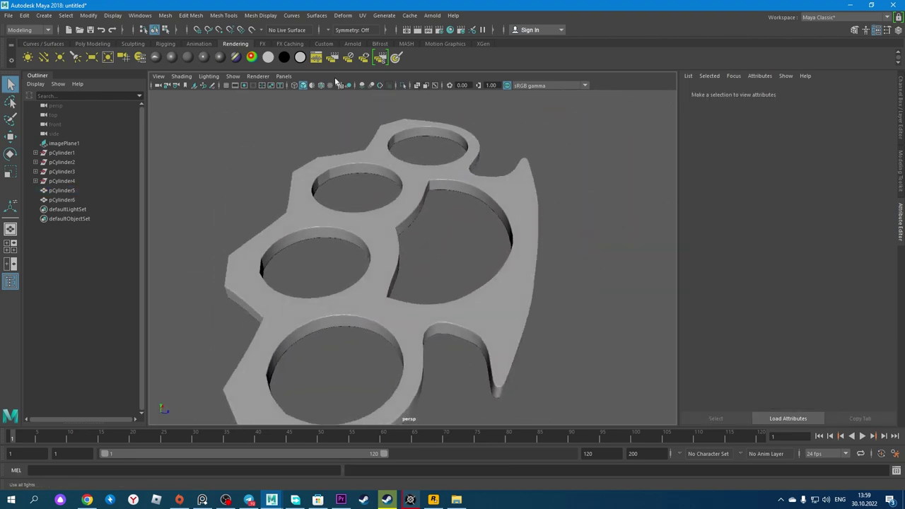
Step: Select the whole knuckle mesh, apply Mesh > Smooth, and pick an edge to inspect the result
{"action": "mouse_move", "coordinate": [498, 244]}
{"action": "left_mouse_down", "text": "alt"}
{"action": "mouse_move", "coordinate": [402, 260]}
{"action": "mouse_move", "coordinate": [527, 244]}
{"action": "mouse_move", "coordinate": [520, 192]}
{"action": "mouse_move", "coordinate": [529, 147]}
{"action": "mouse_move", "coordinate": [488, 212]}
{"action": "mouse_move", "coordinate": [426, 244]}
{"action": "mouse_move", "coordinate": [412, 273]}
{"action": "mouse_move", "coordinate": [544, 241]}
{"action": "mouse_move", "coordinate": [485, 274]}
{"action": "mouse_move", "coordinate": [436, 262]}
{"action": "mouse_move", "coordinate": [467, 260]}
{"action": "left_mouse_up", "text": "alt"}
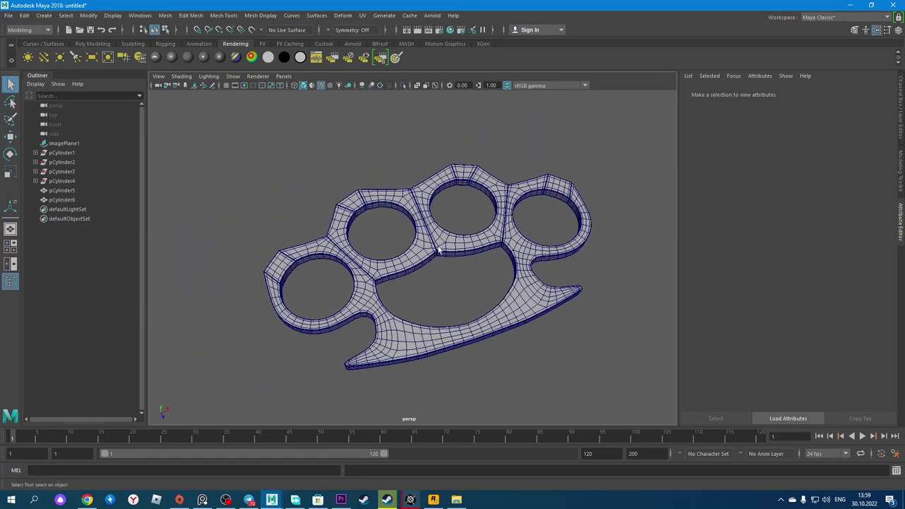
{"action": "scroll", "coordinate": [528, 185], "scroll_direction": "up", "scroll_amount": 5}
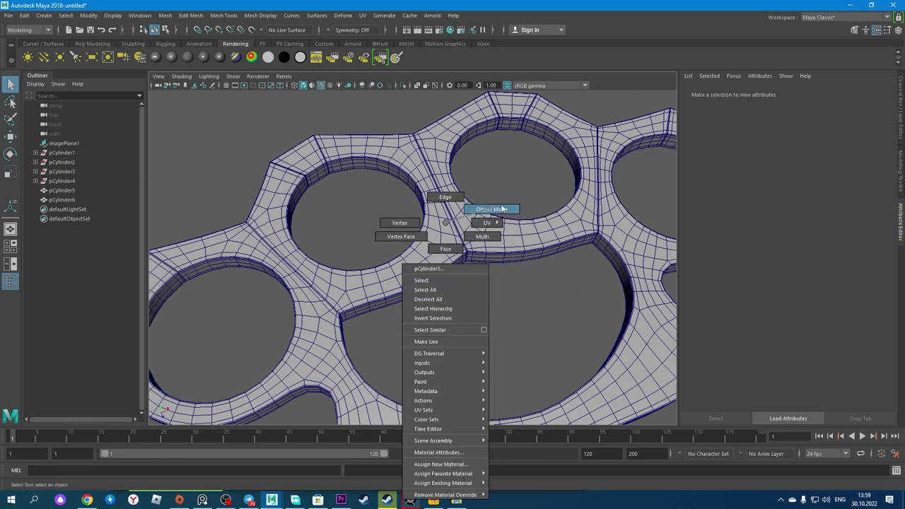
{"action": "right_click_drag", "start_coordinate": [438, 225], "coordinate": [442, 238]}
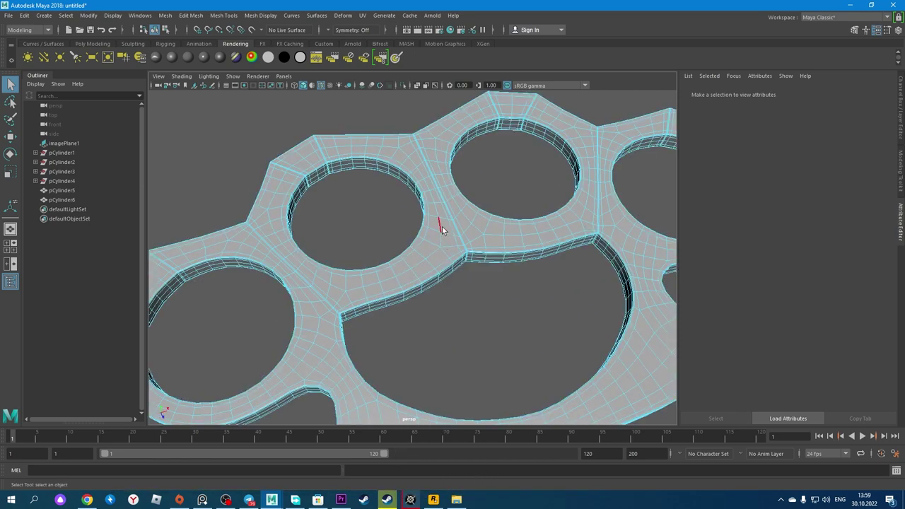
{"action": "left_click", "coordinate": [442, 226]}
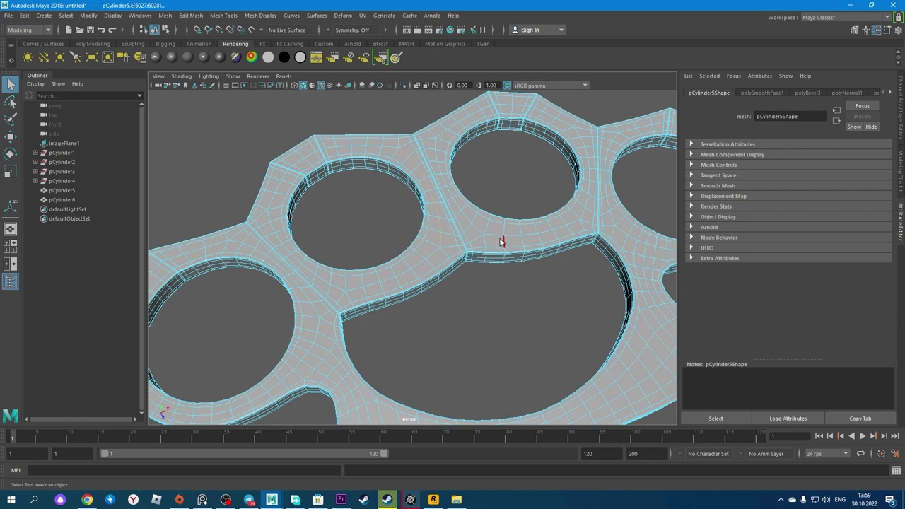